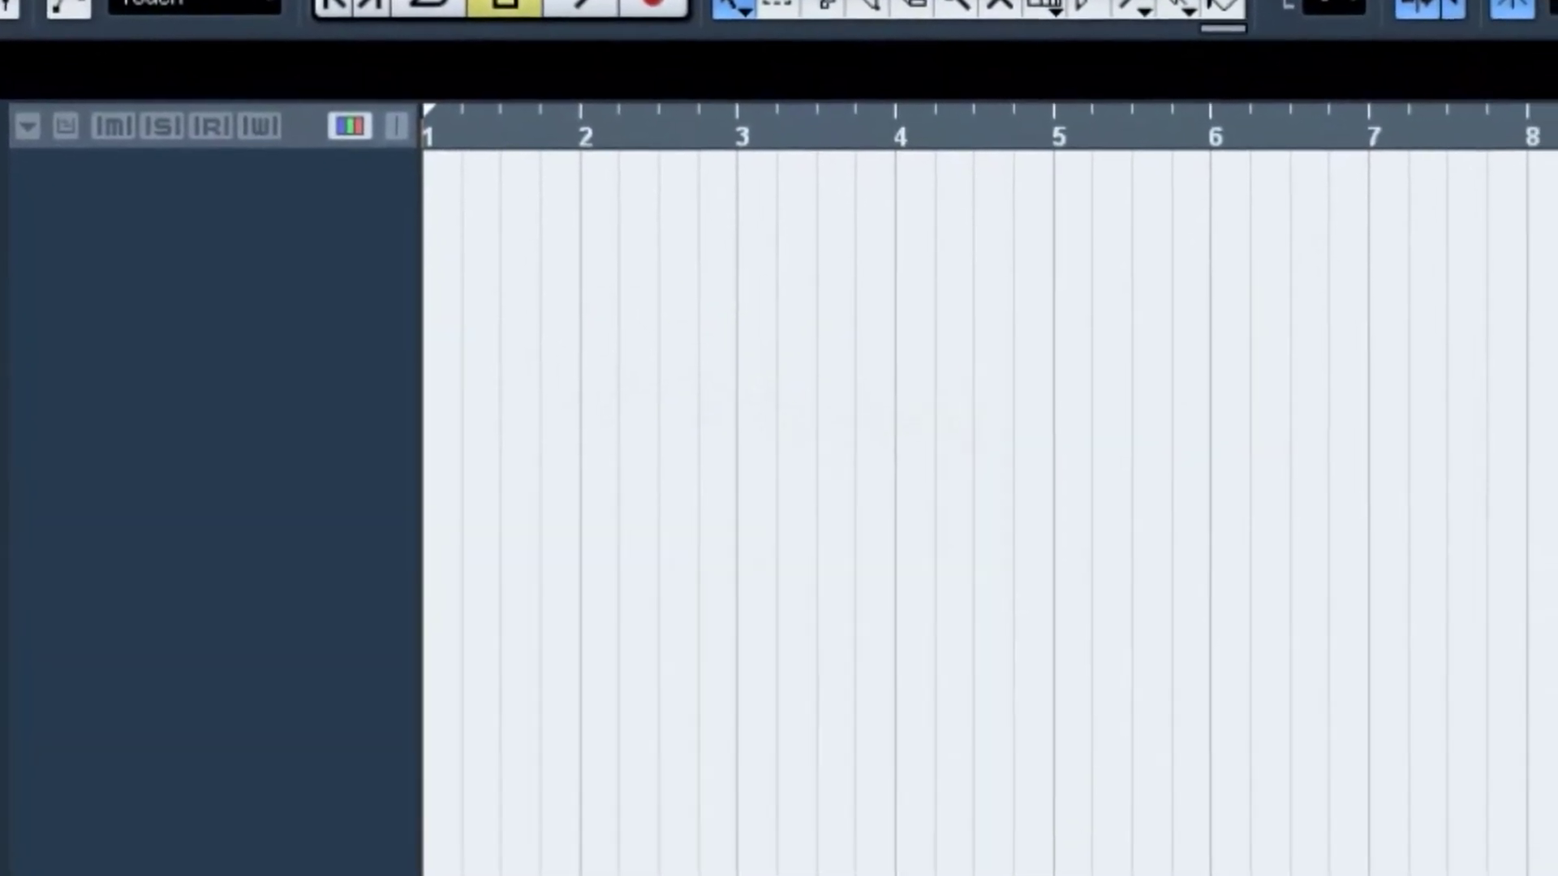
Open the device configuration and set the Controles Rápidos MIDI input to Origin62.
click(710, 46)
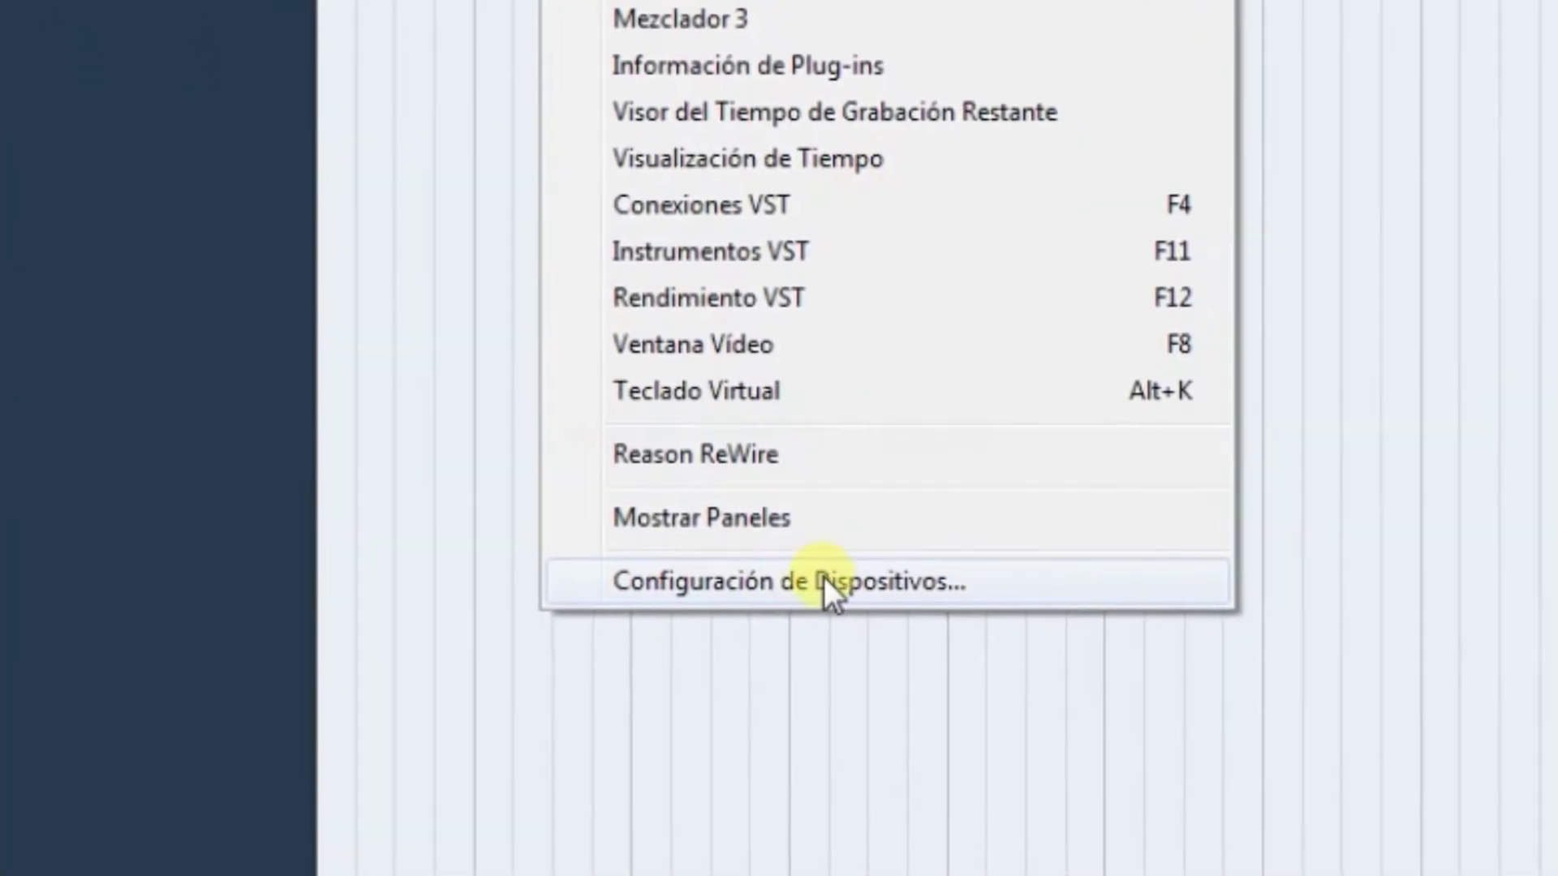
click(914, 776)
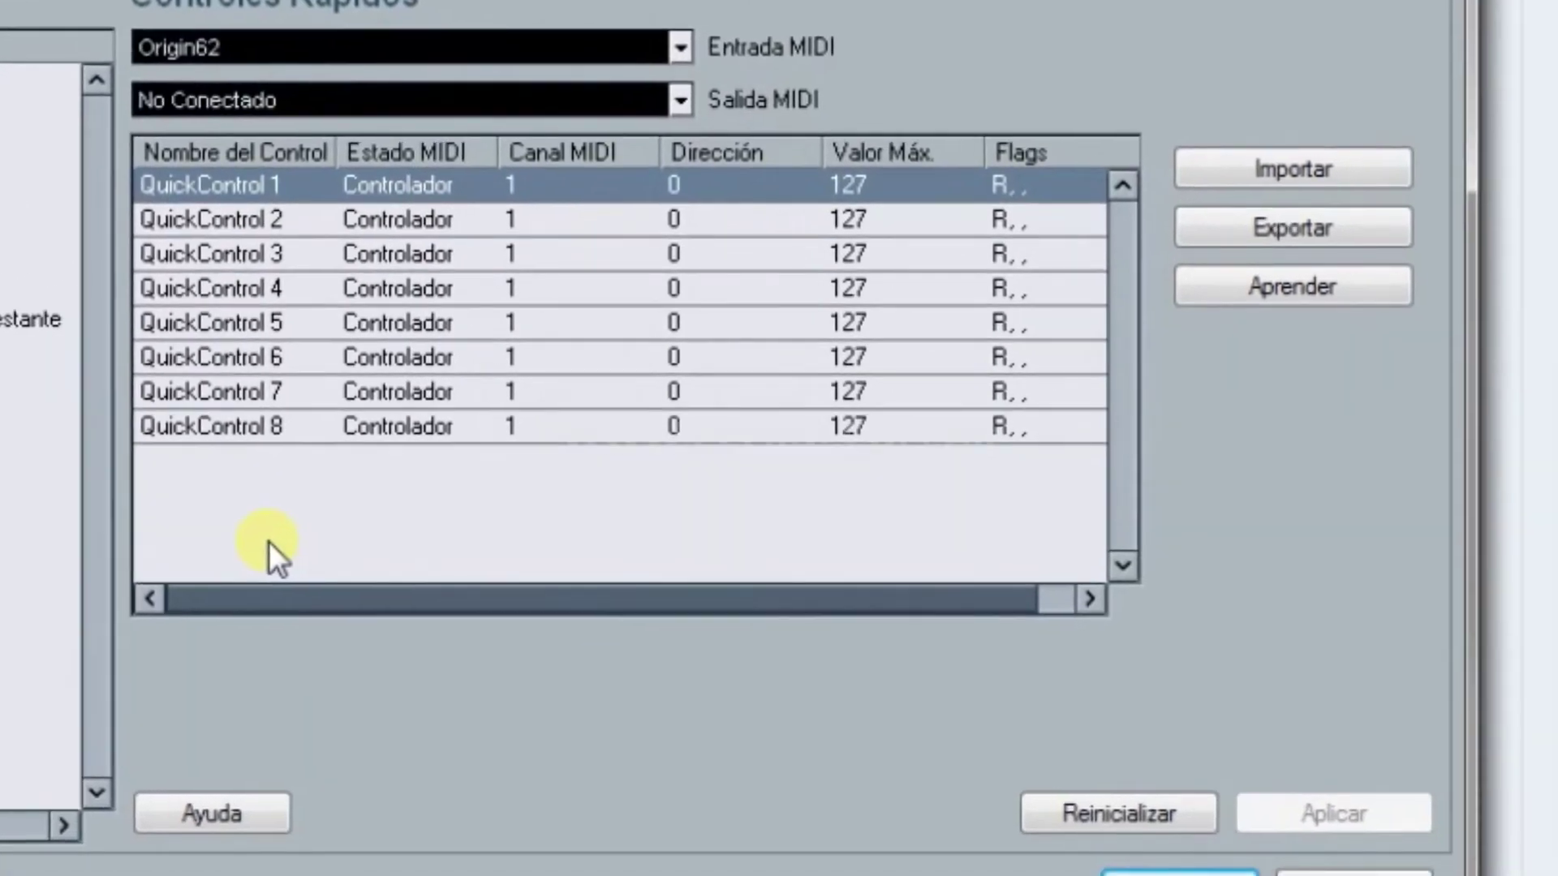
click(686, 37)
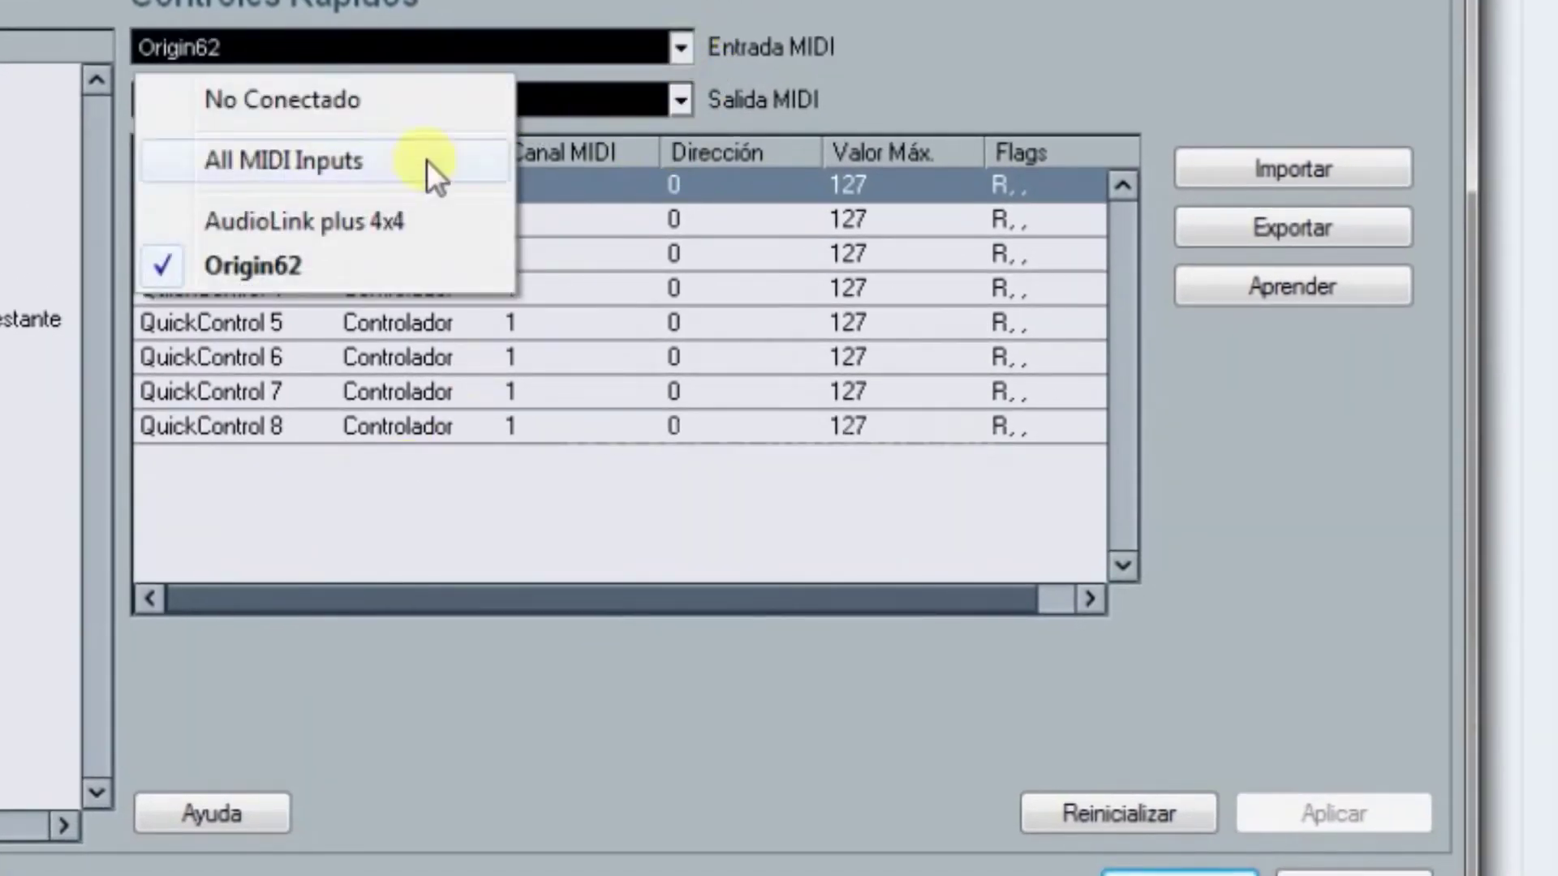
click(283, 275)
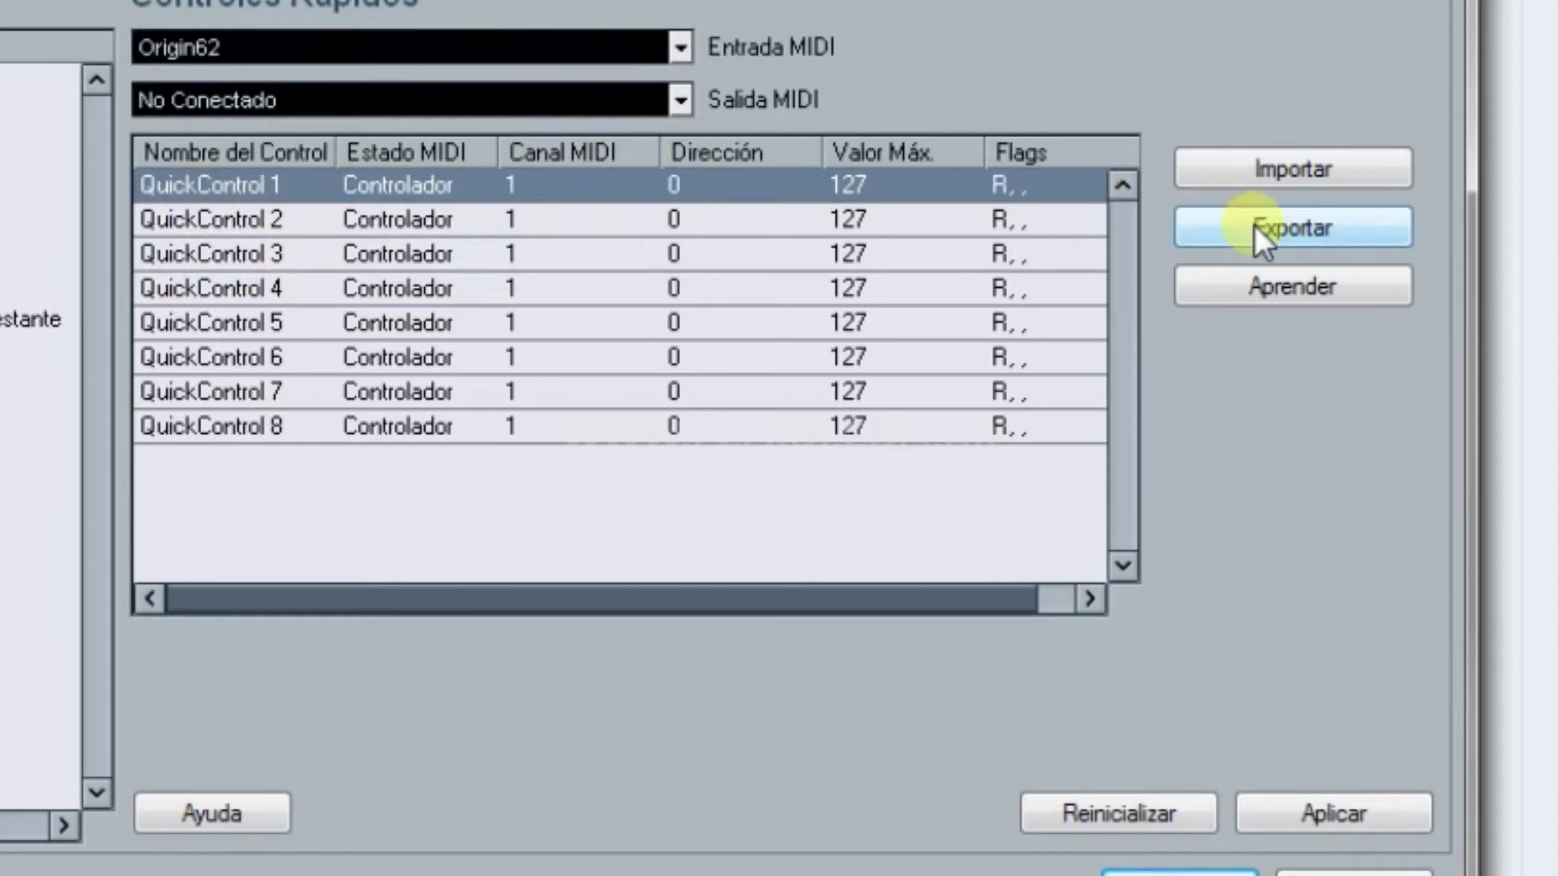
Learn the MIDI addresses for QuickControl 1 to 8 from the controller: 74, 71, 81, 91, 2, 10, 5 and 21.
click(1268, 286)
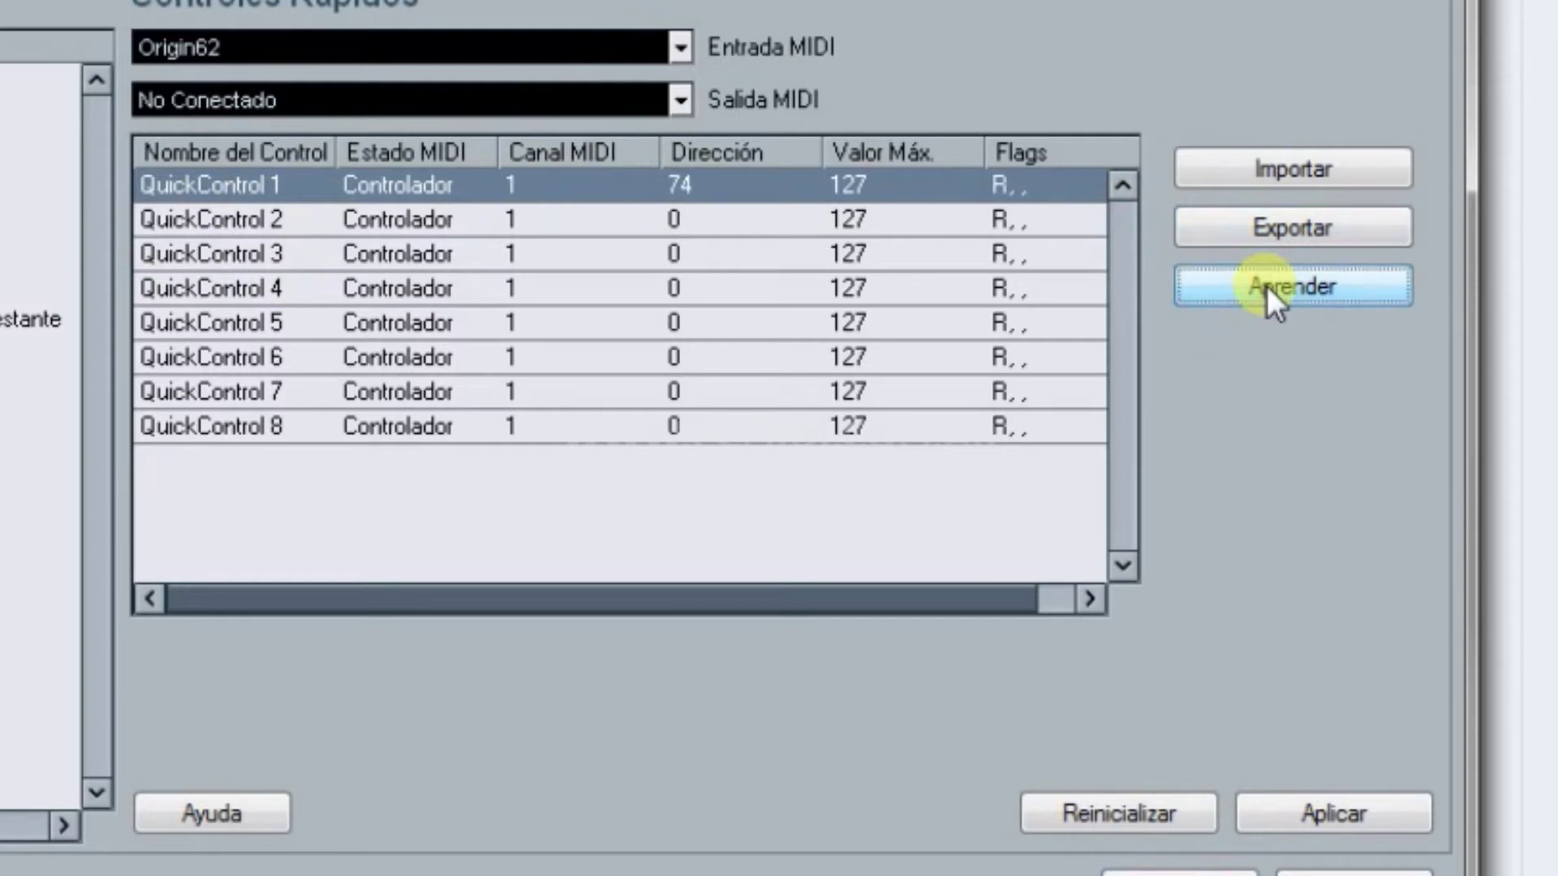
click(177, 222)
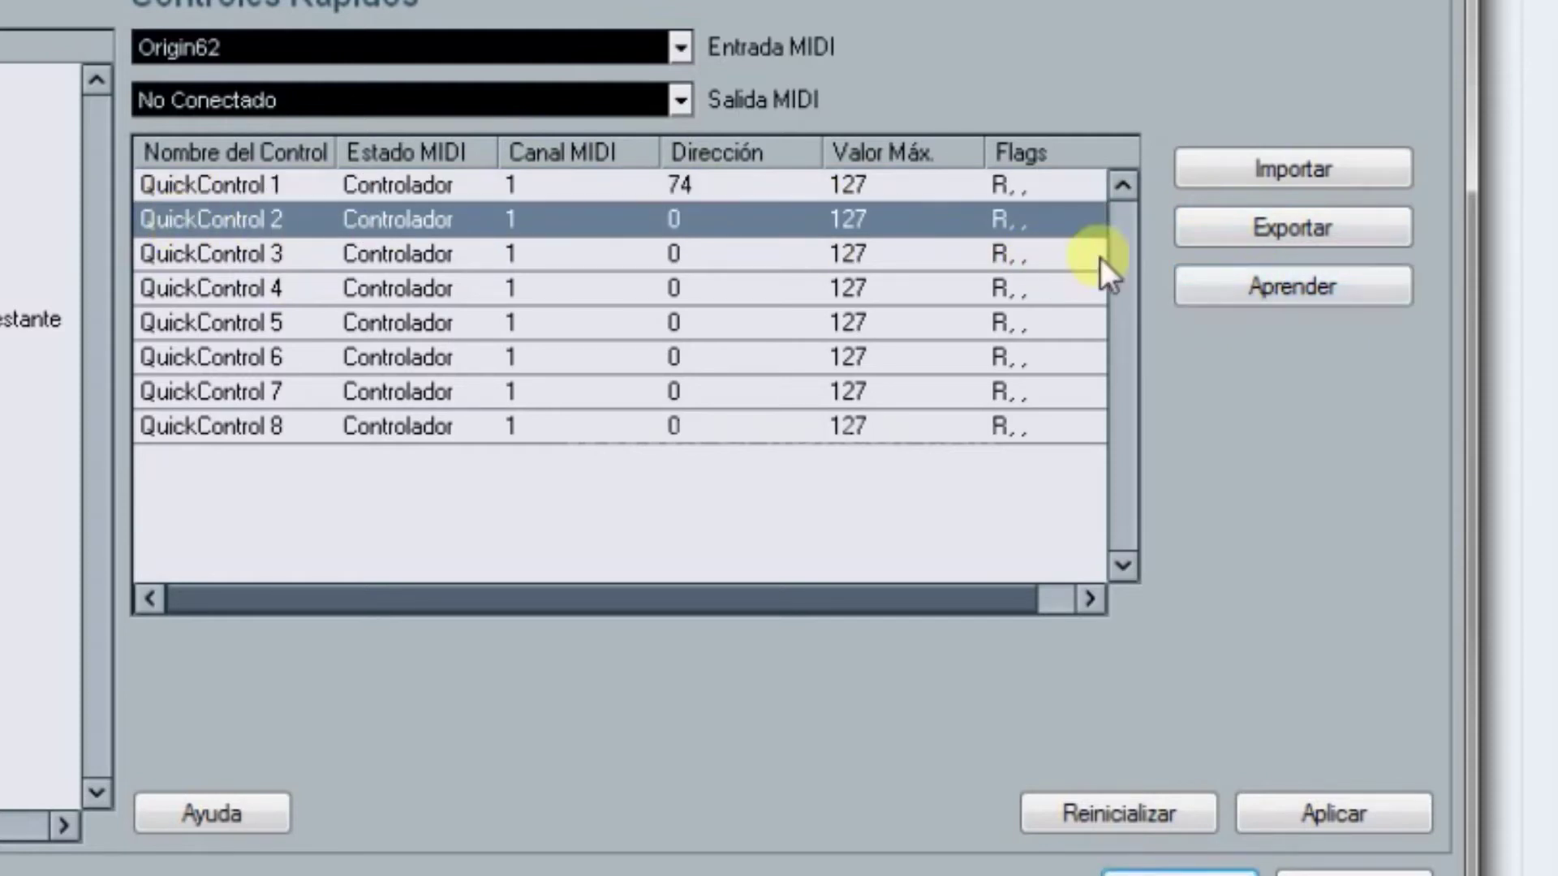
click(1287, 288)
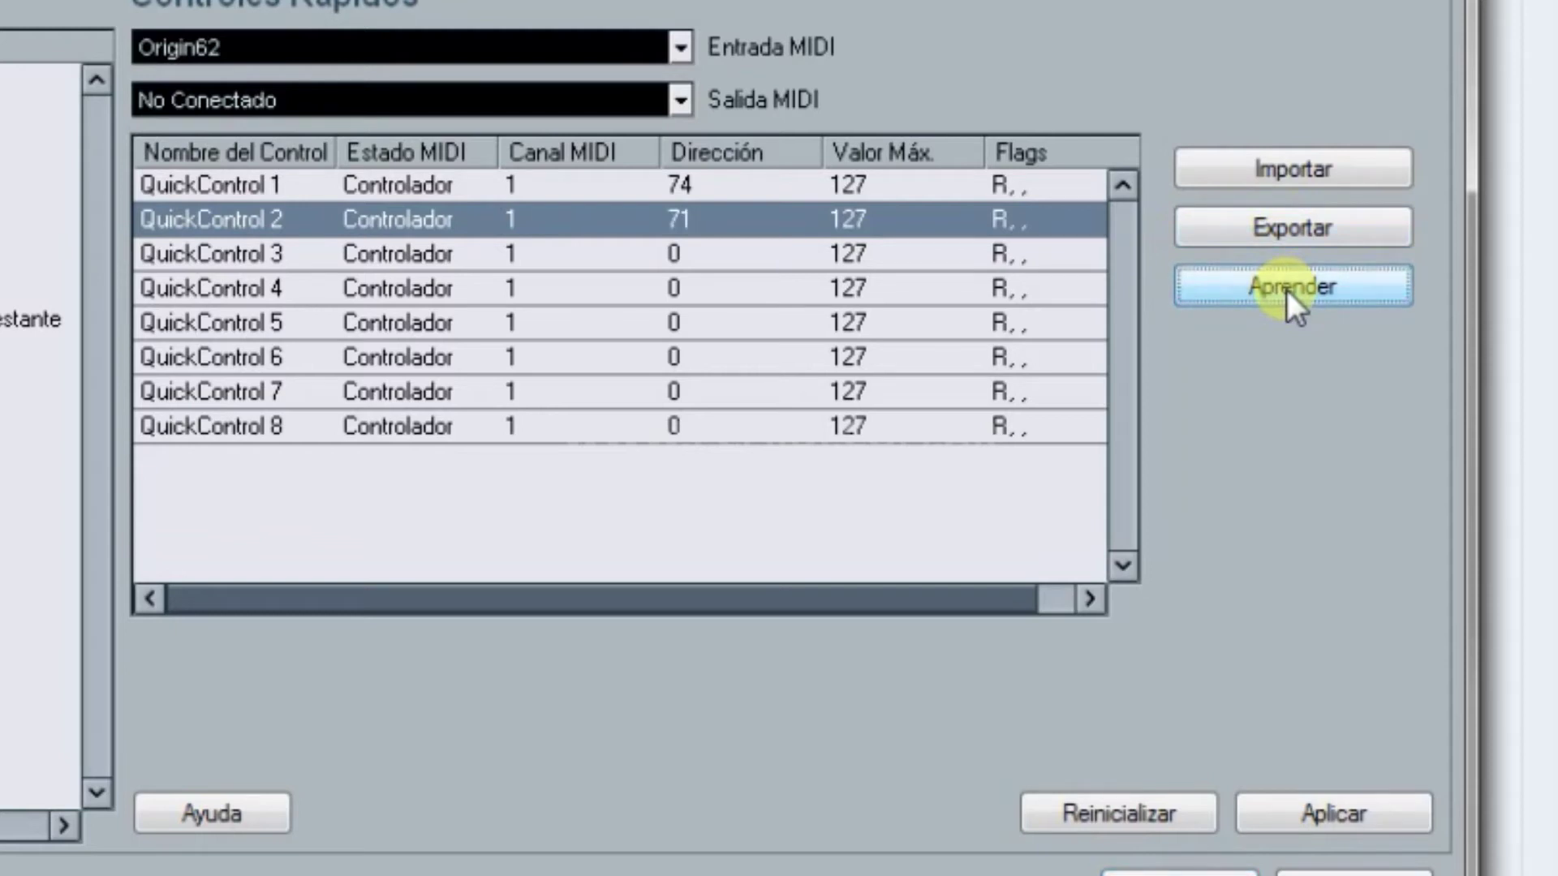
click(1341, 287)
click(1343, 285)
click(1344, 285)
click(410, 322)
click(1350, 301)
click(212, 357)
click(1290, 298)
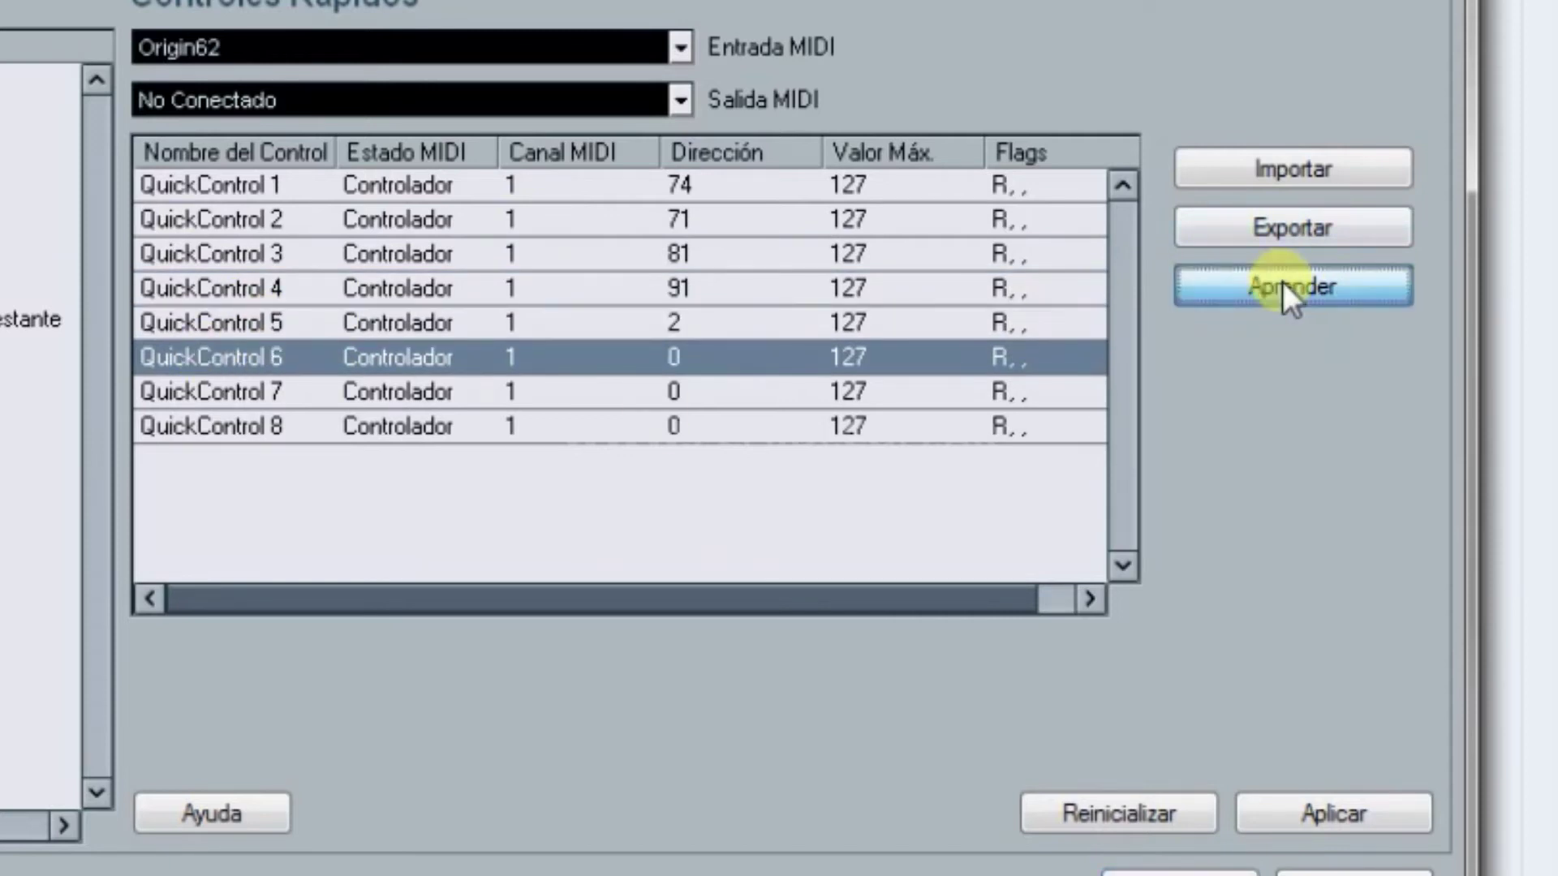
click(1283, 289)
click(1375, 304)
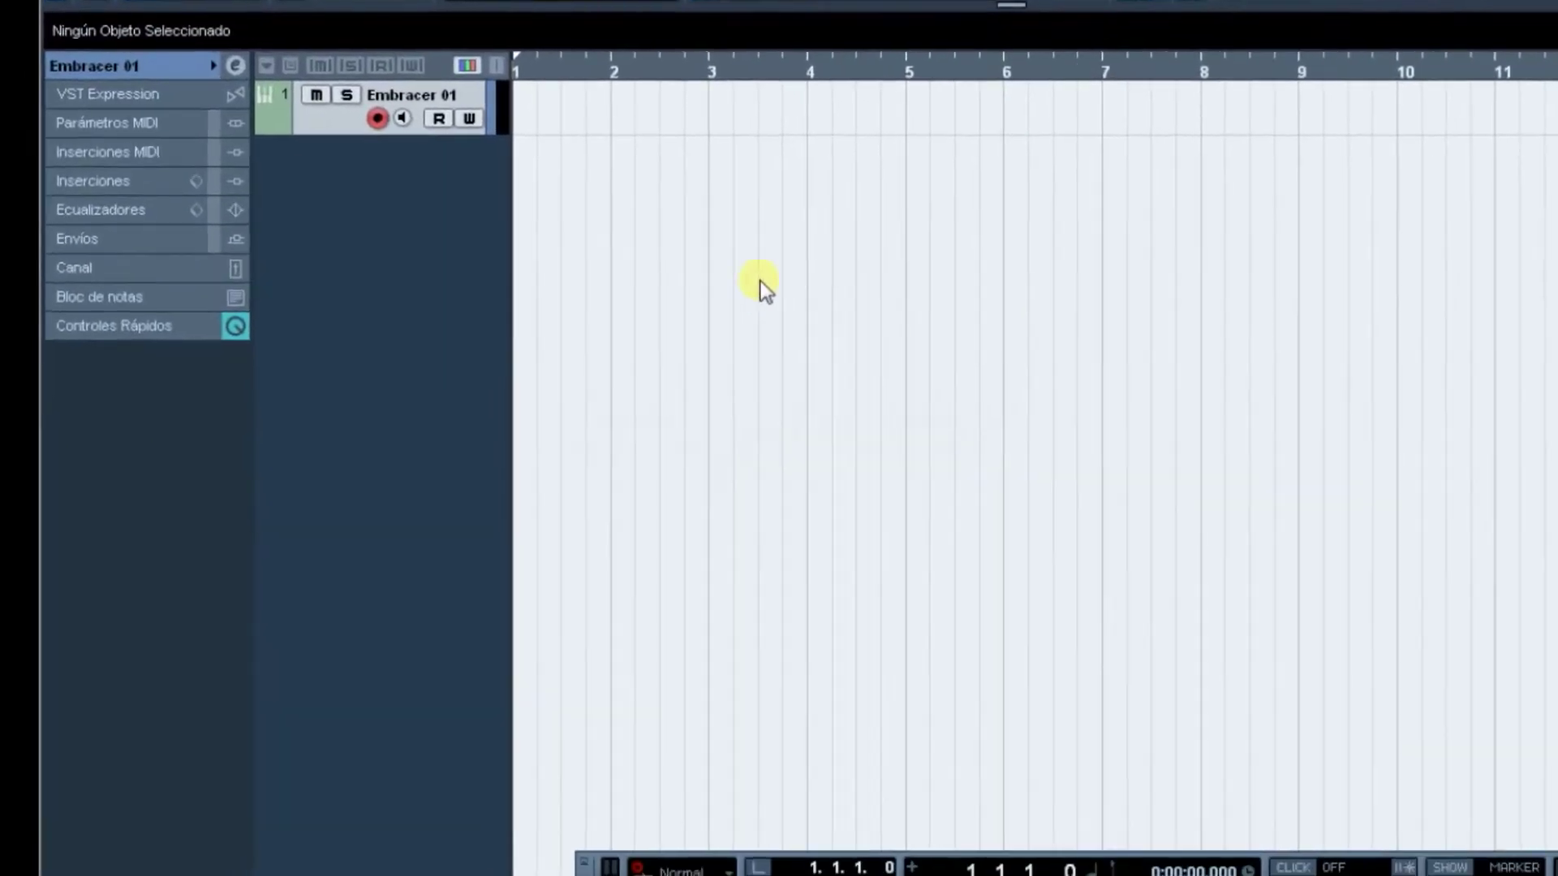
Assign Volumen to the first quick control slot of the Embracer 01 track and Ganancia de Entrada to the second.
click(130, 187)
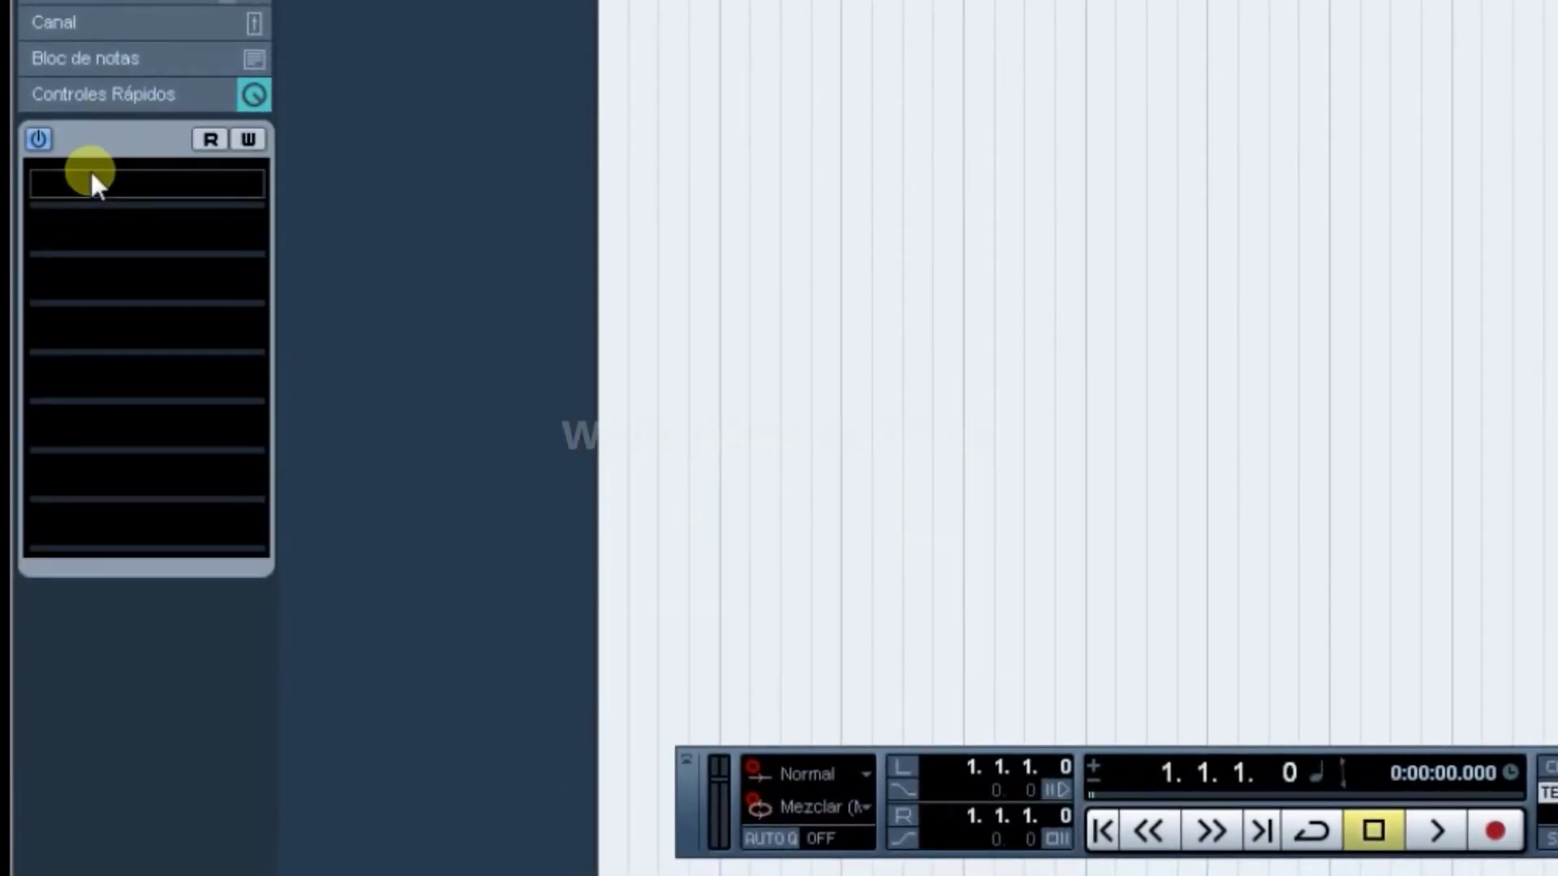
click(96, 177)
click(143, 254)
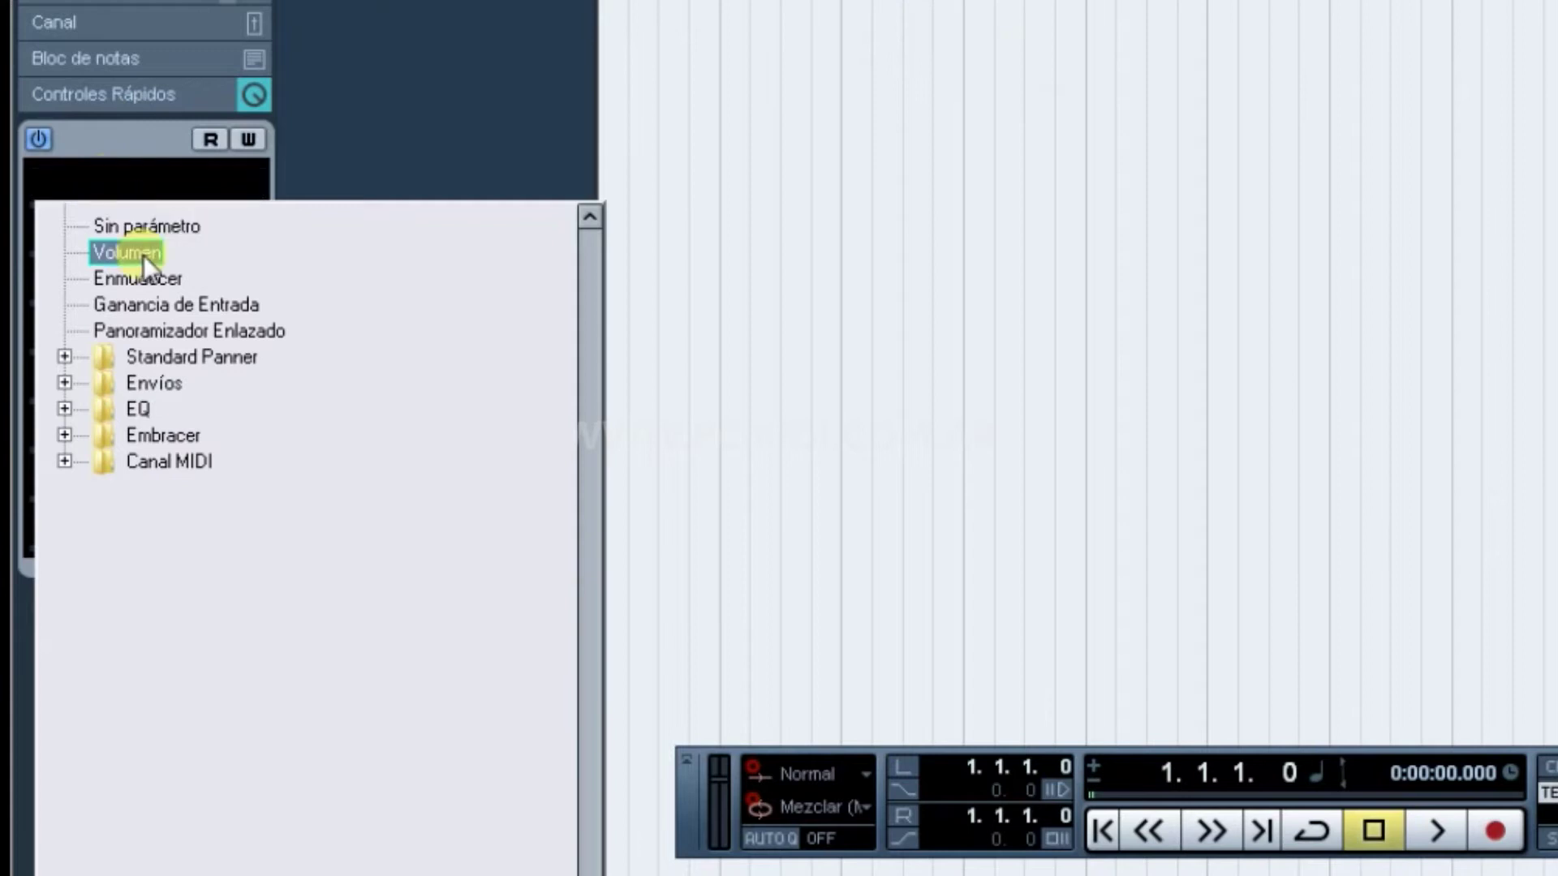
click(143, 255)
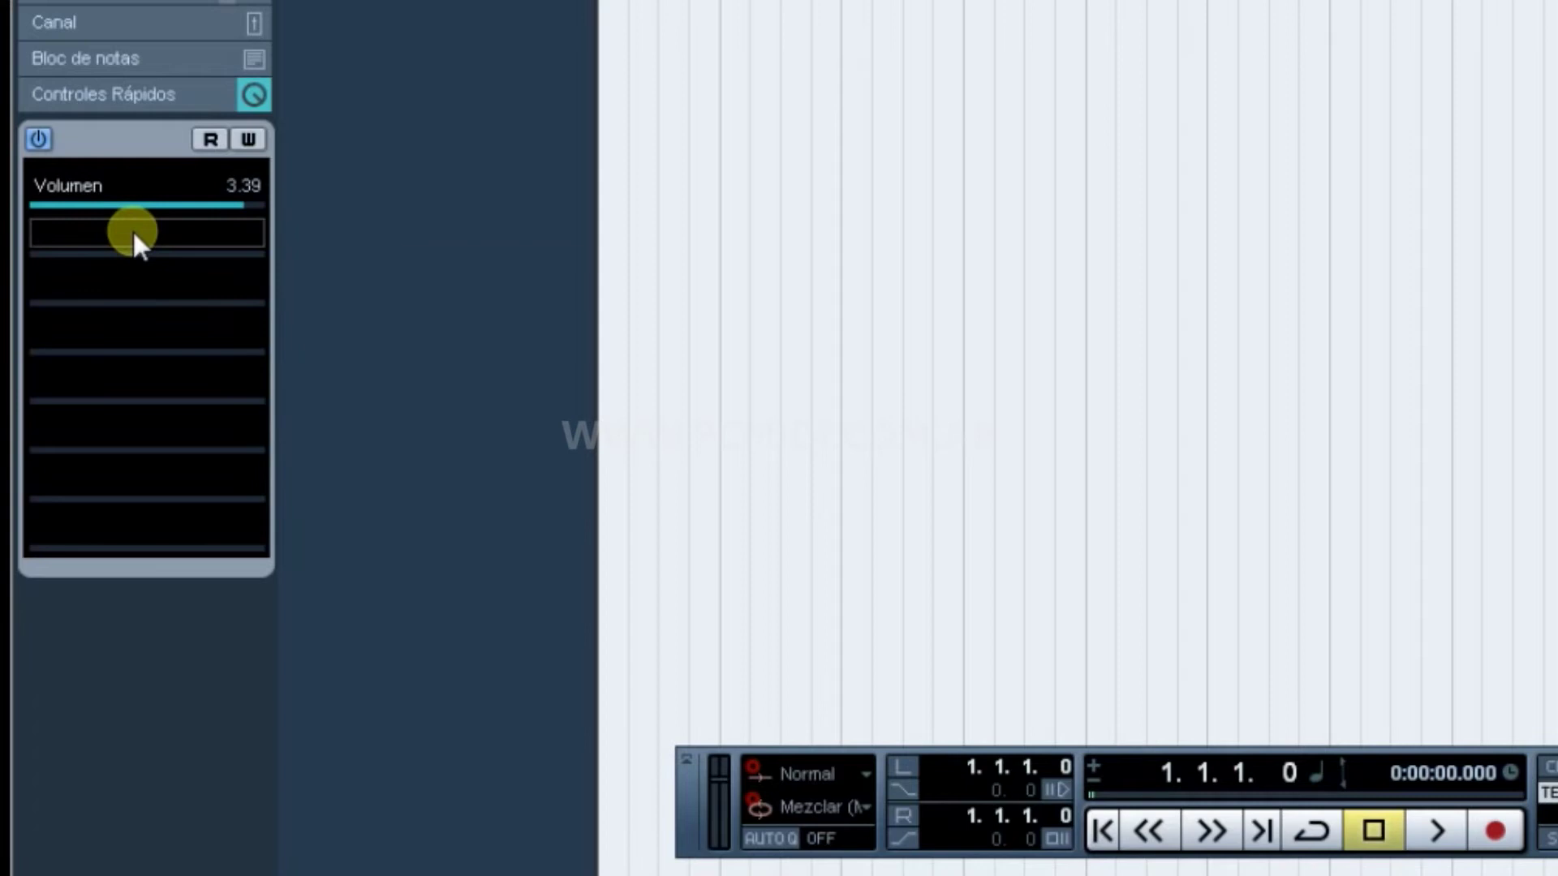
click(133, 230)
click(154, 321)
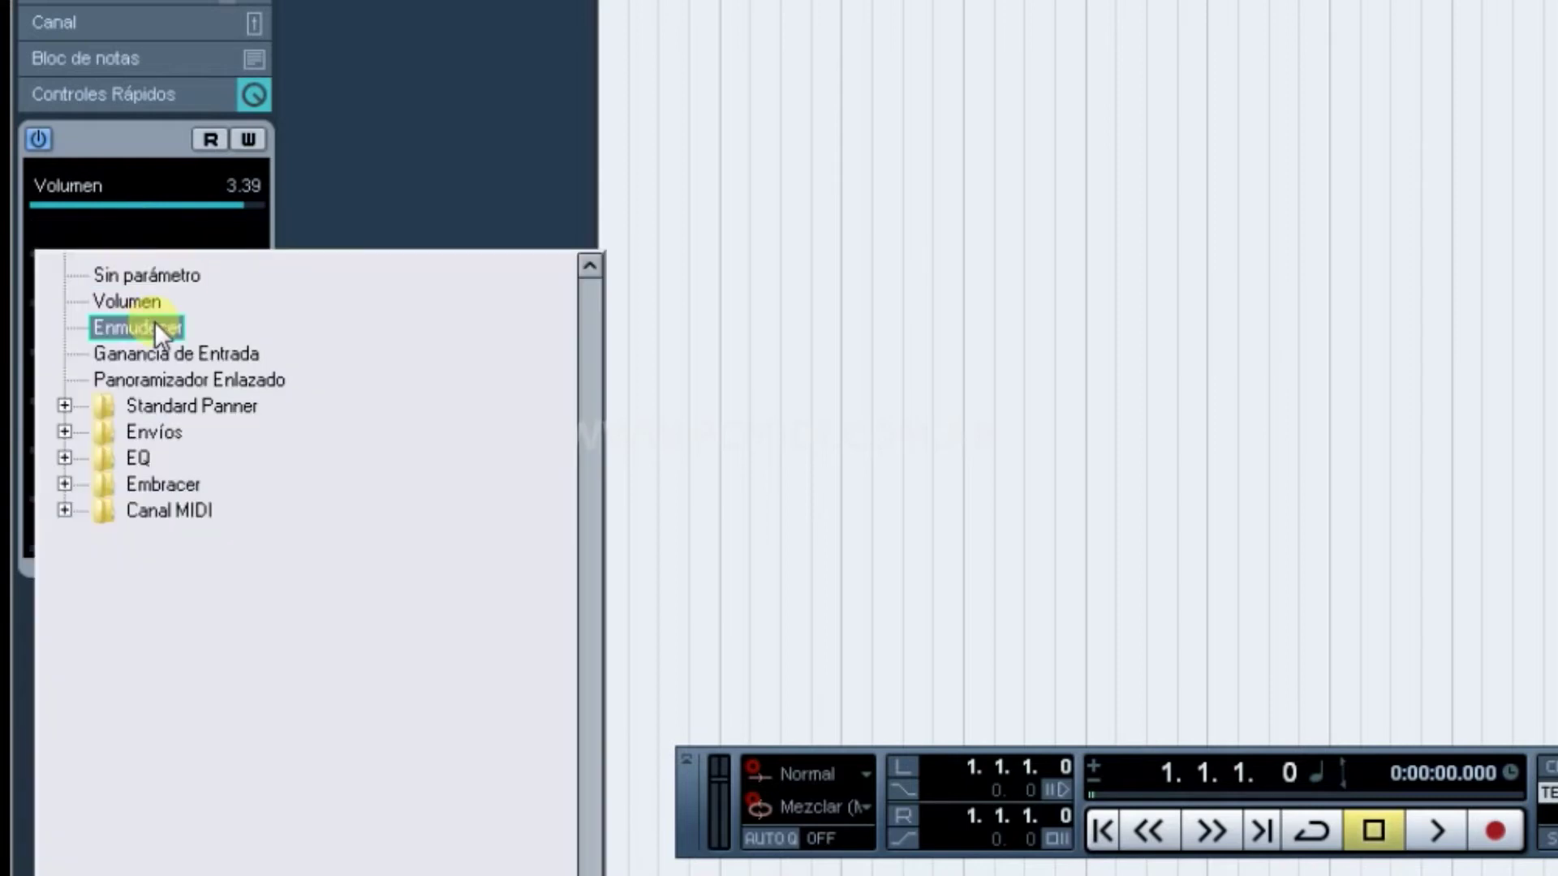
click(177, 350)
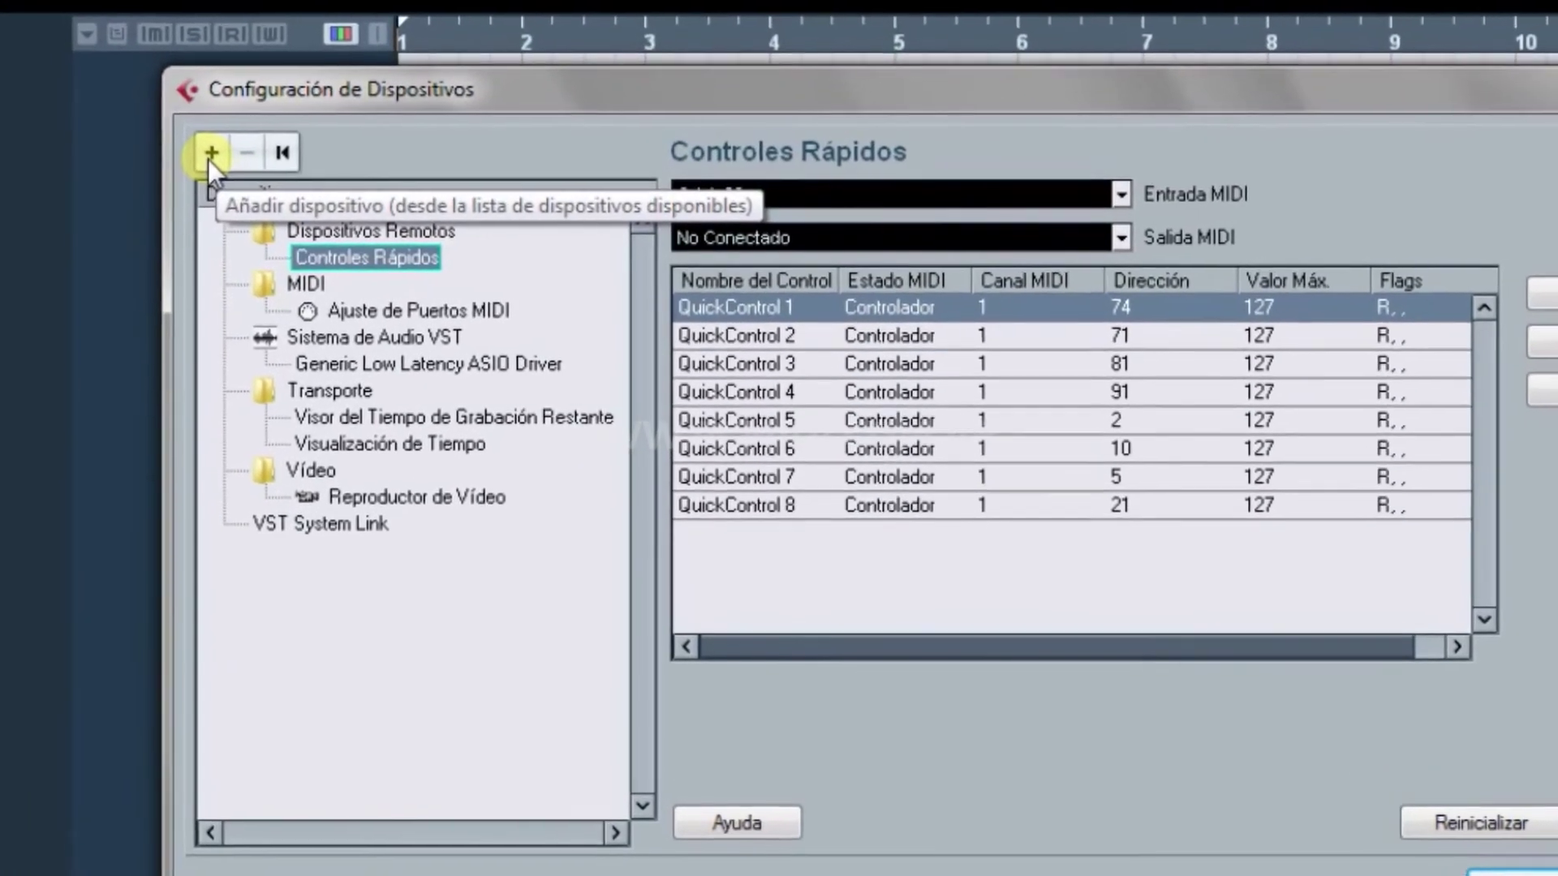
Add a Dispositivo Genérico in the device configuration and delete all its default control entries.
click(243, 160)
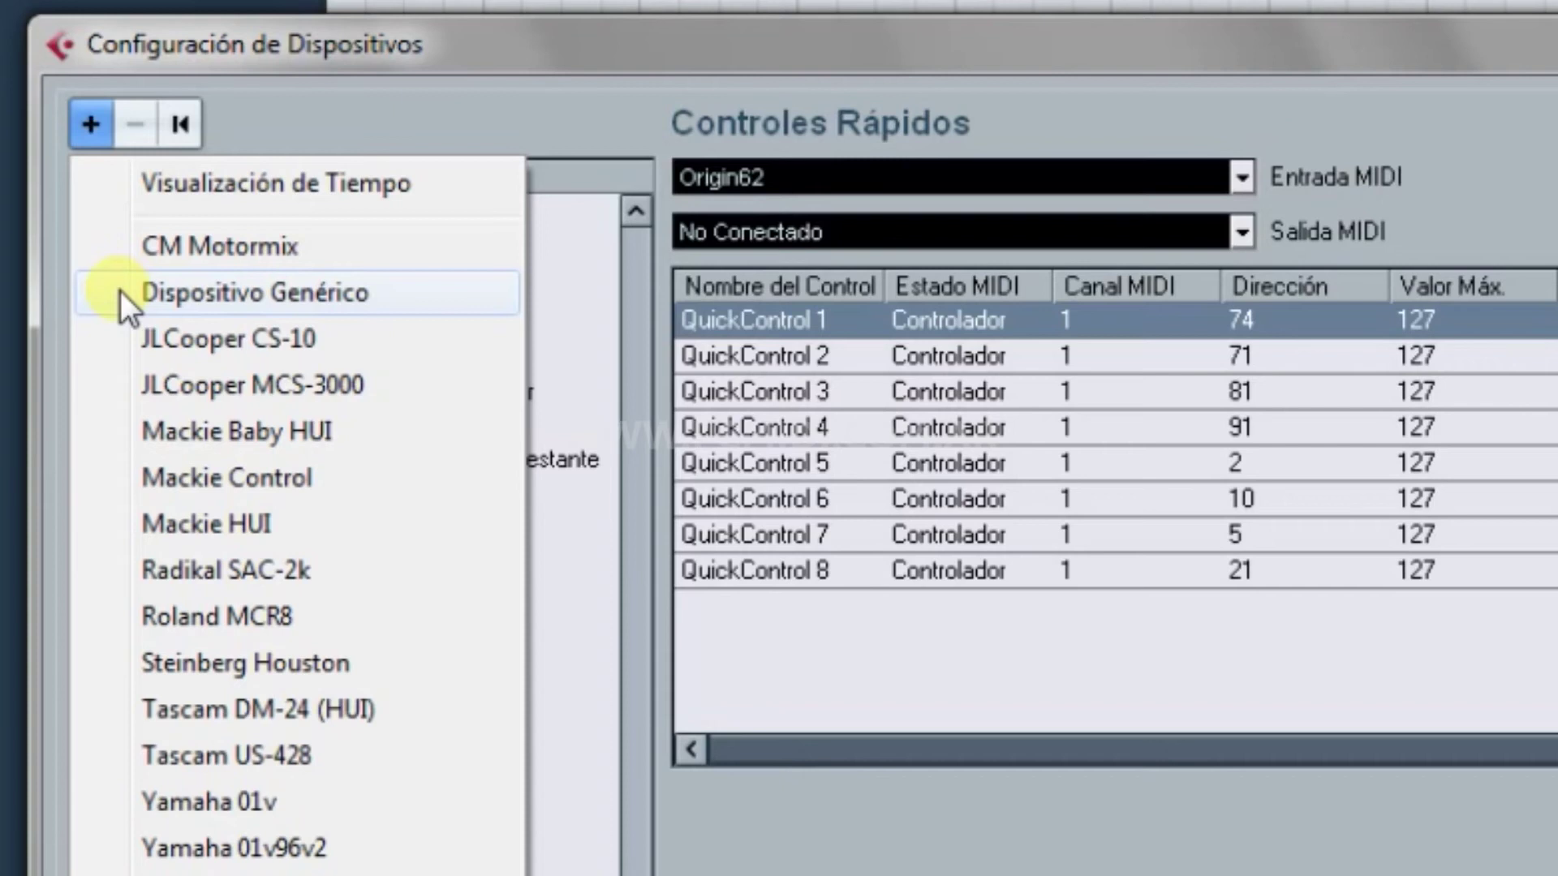
click(120, 291)
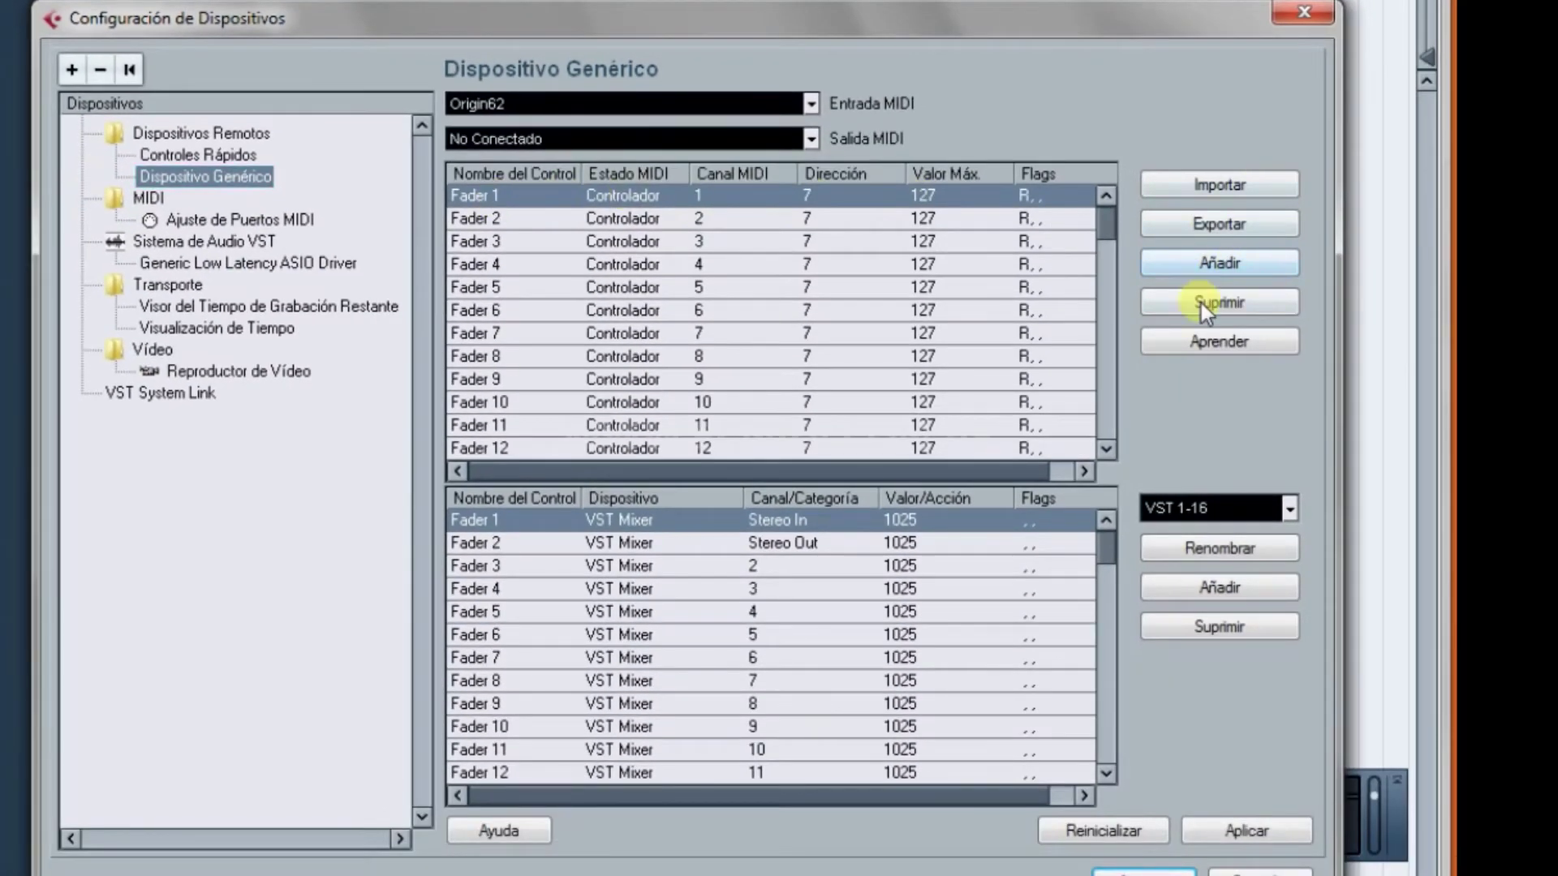
click(1201, 303)
click(1201, 304)
click(1201, 304)
click(1200, 304)
click(1201, 304)
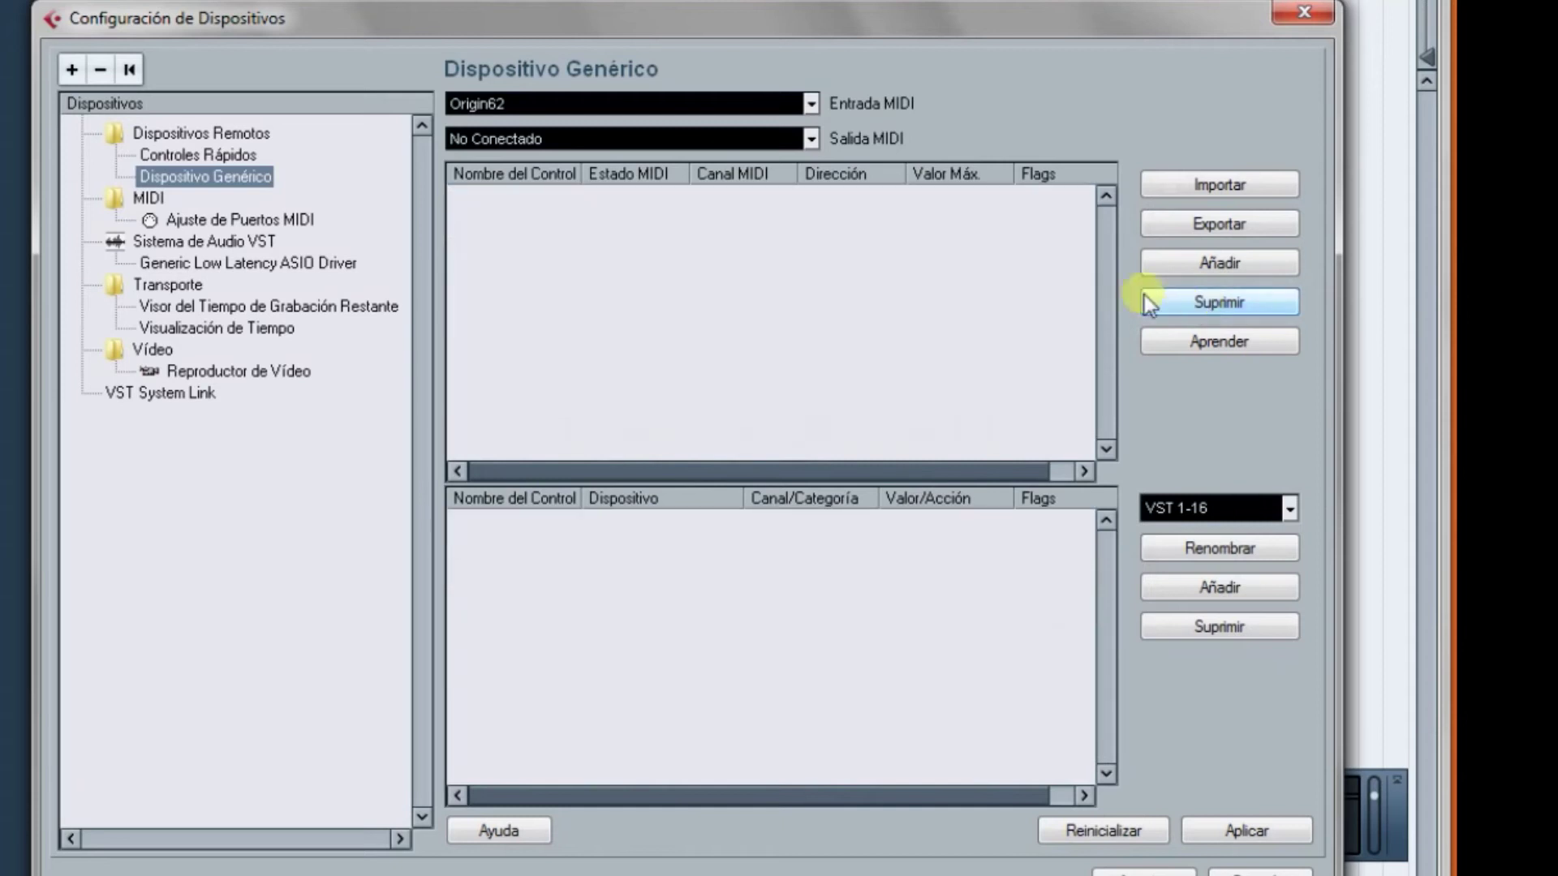
Add a control to the generic device, name it play and set its MIDI status to Controlador.
click(1167, 258)
double_click(491, 196)
text(play)
click(629, 195)
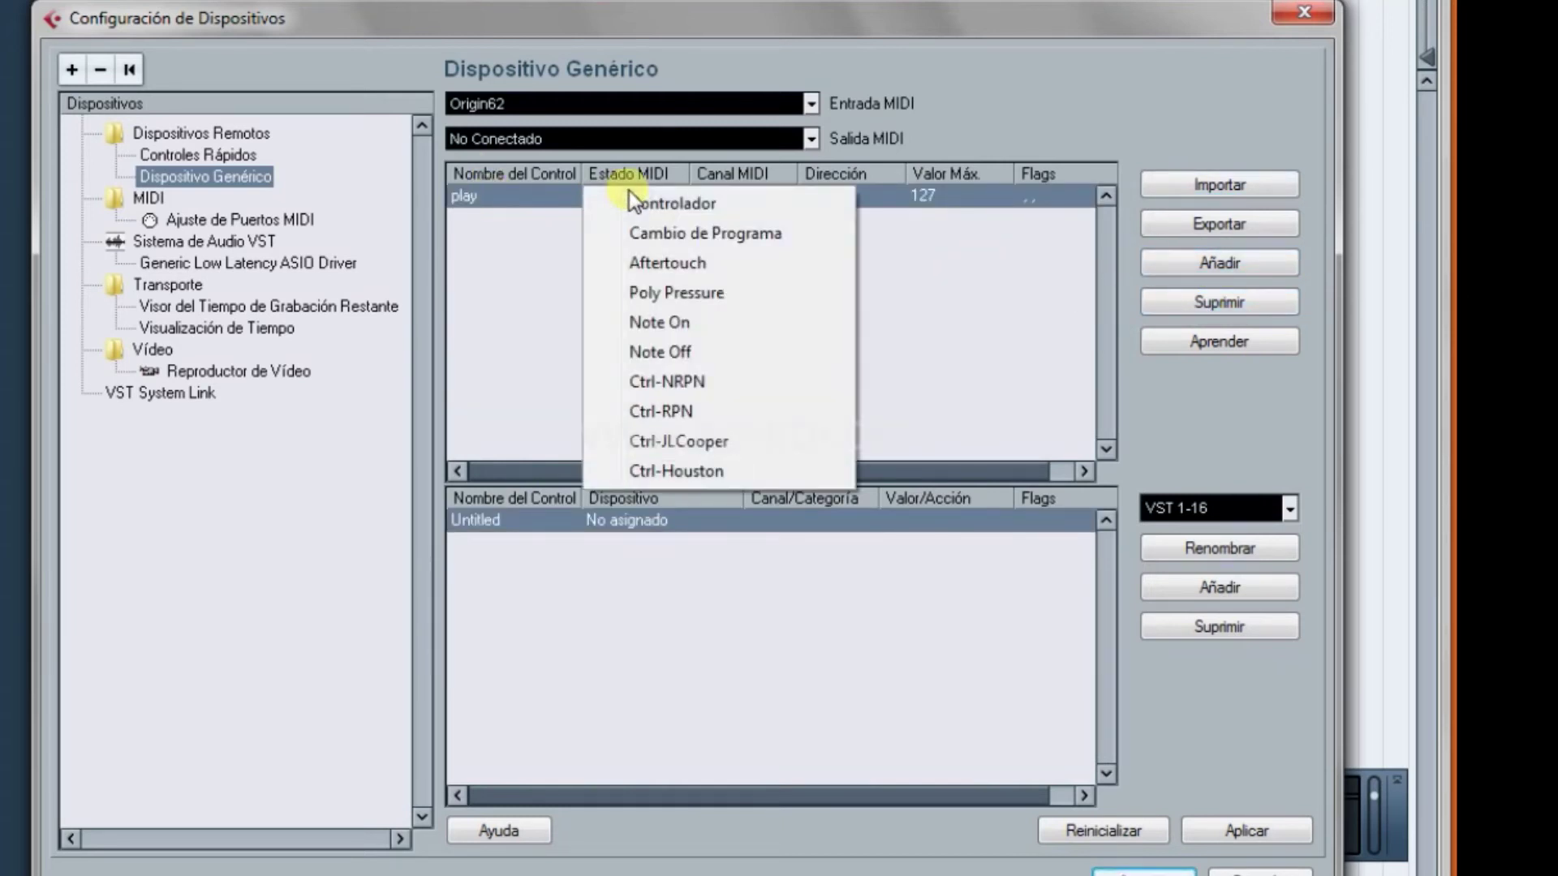
click(622, 205)
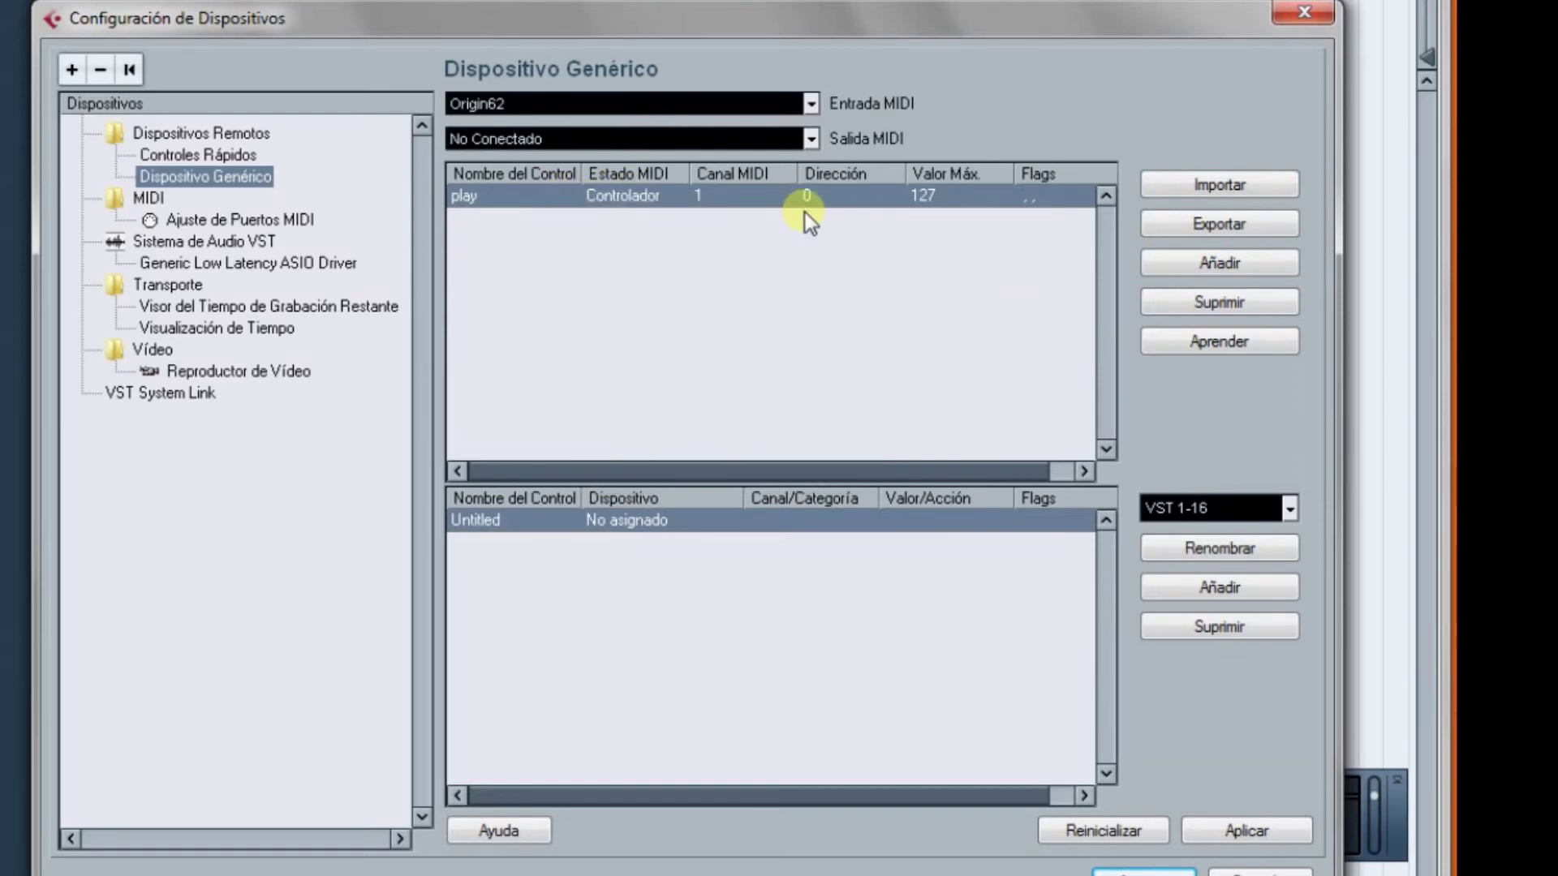
Learn MIDI address 24 for the play control and turn on its Recibir flag.
click(1238, 346)
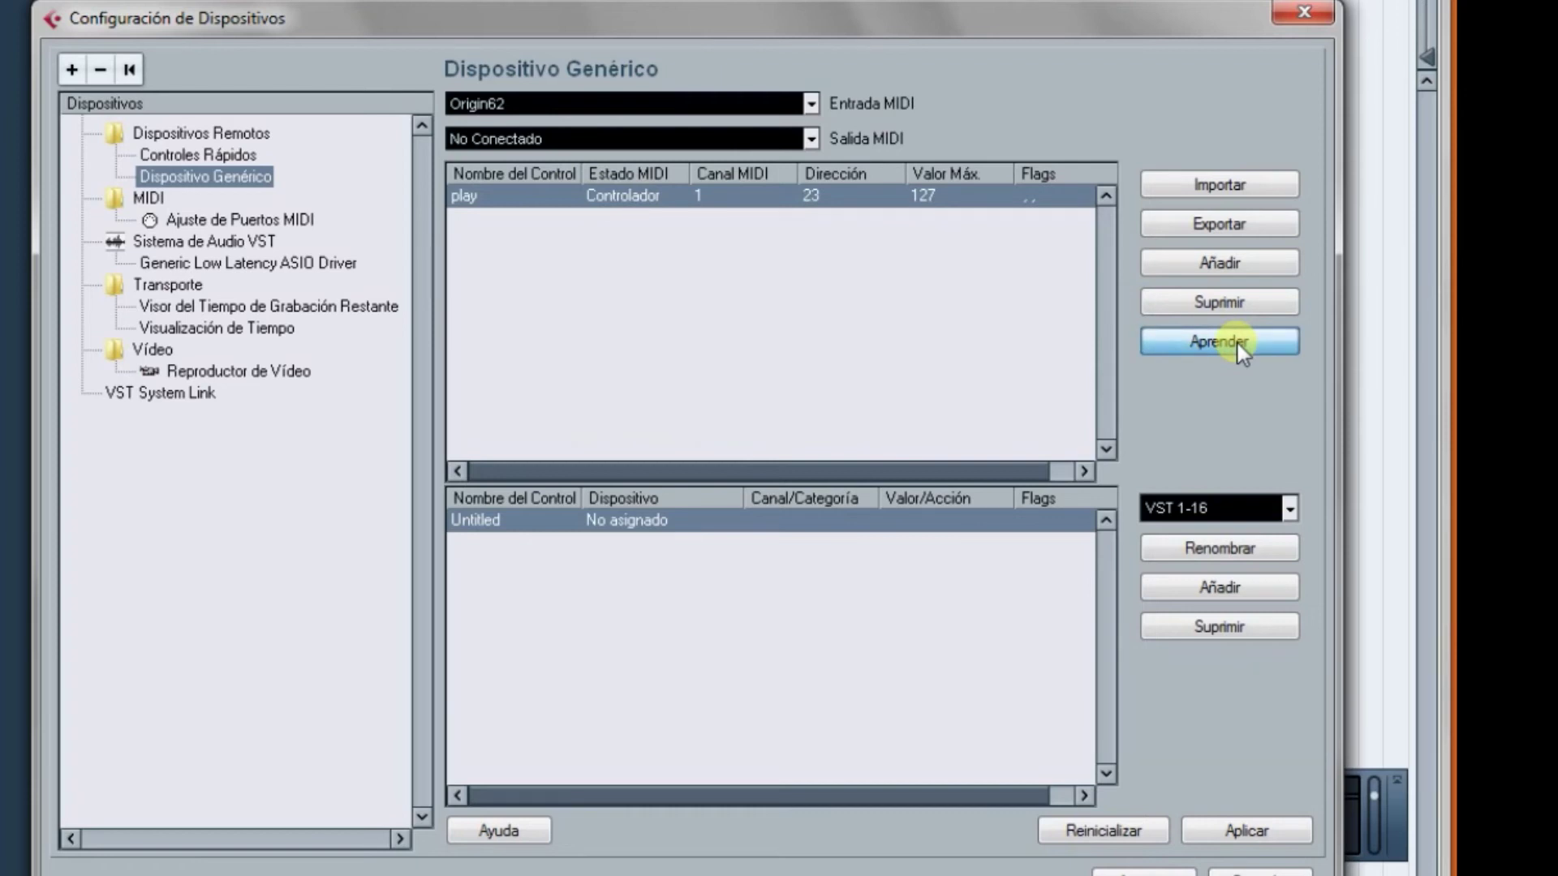
click(1235, 339)
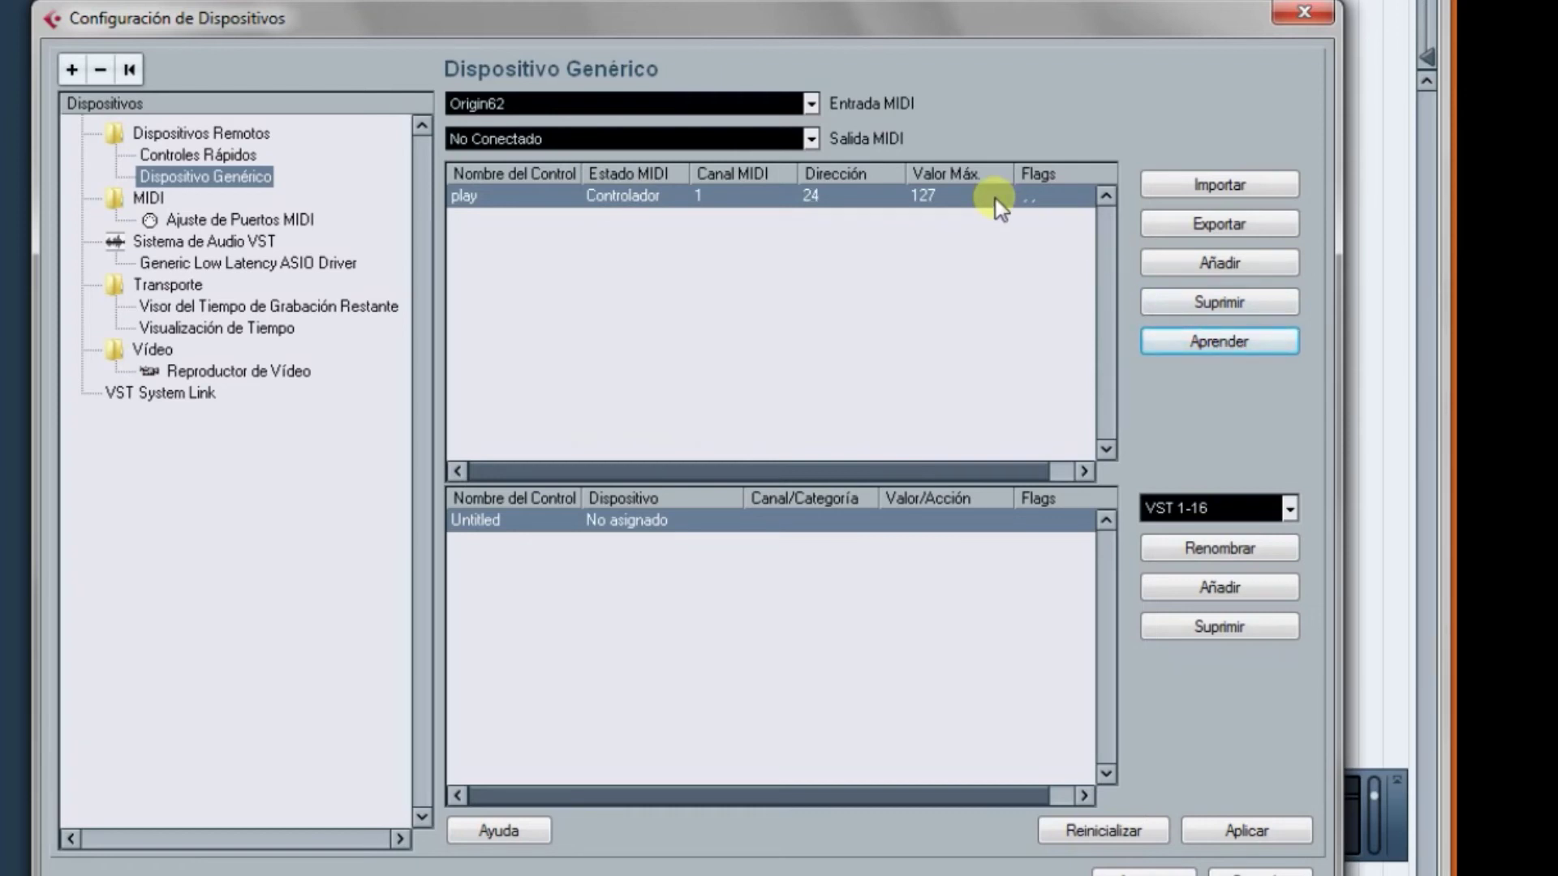
click(1036, 208)
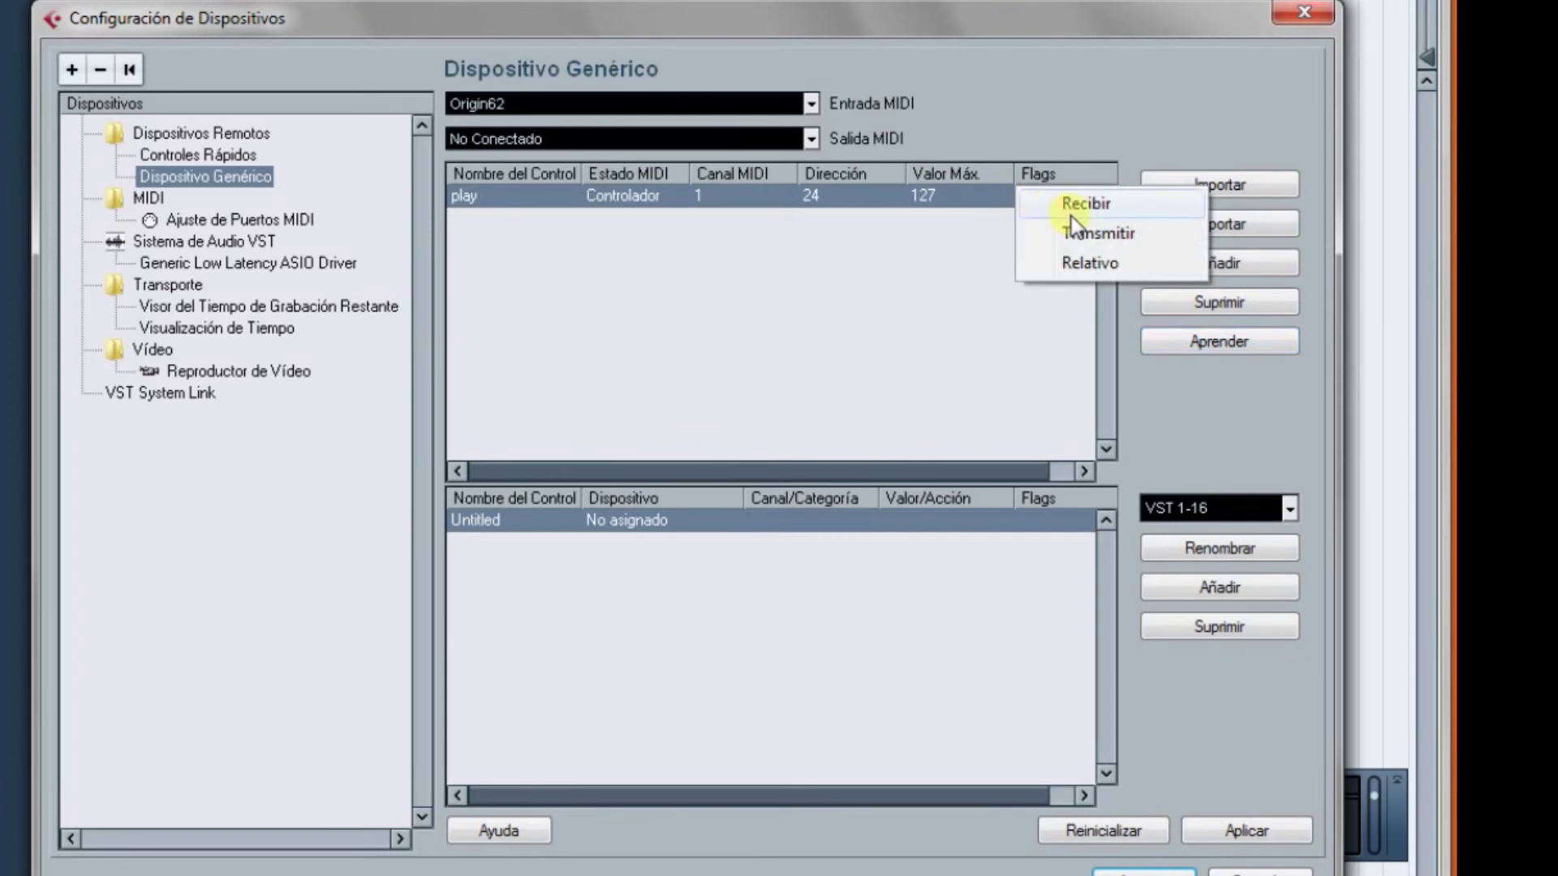
click(1071, 216)
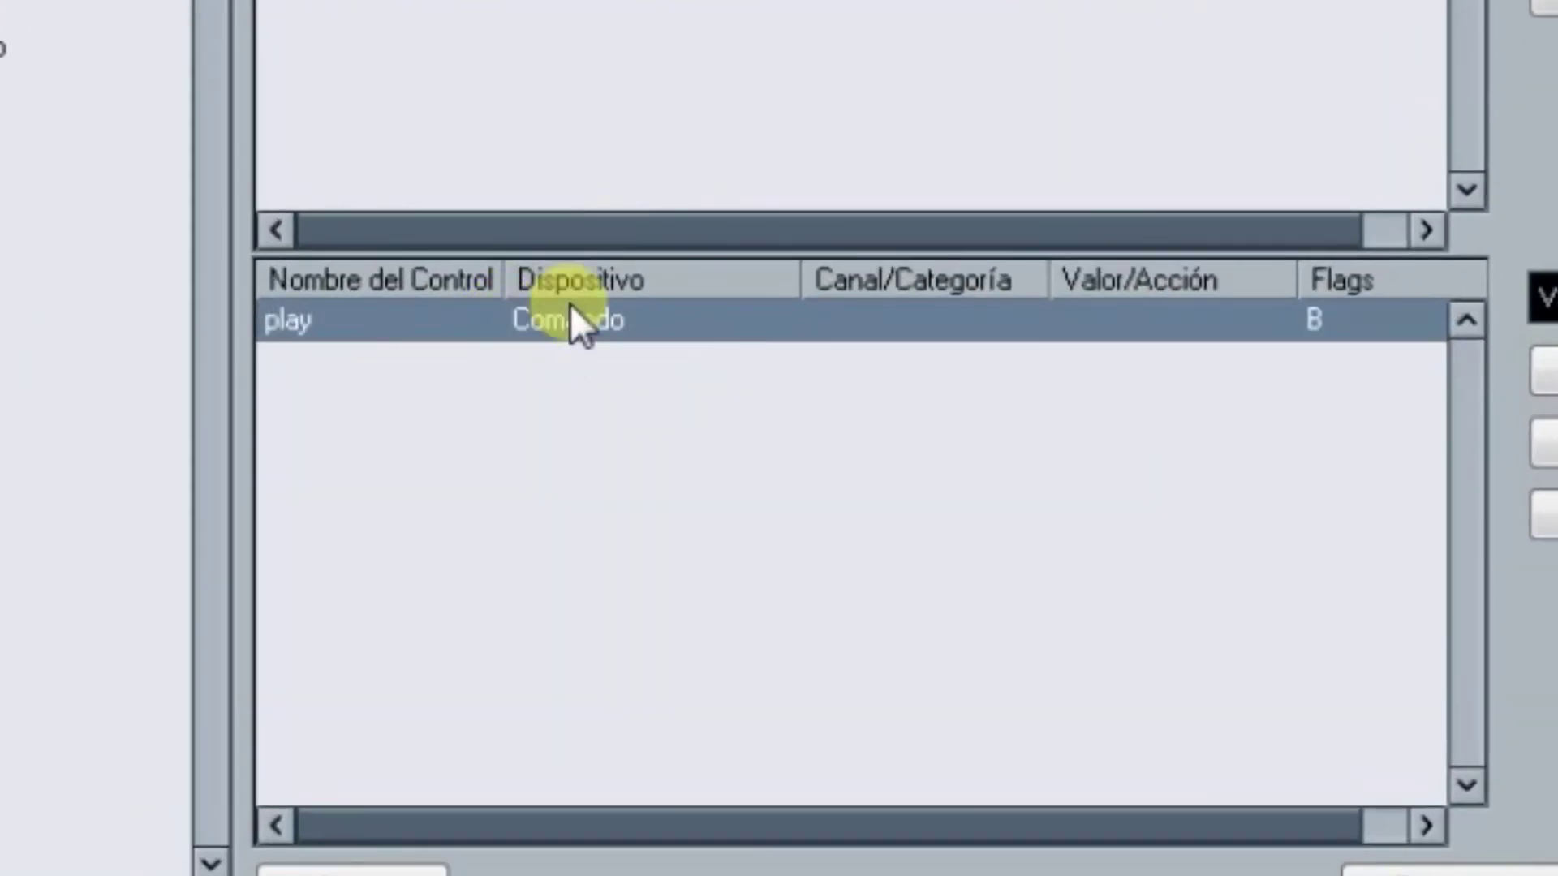
Map the play control to the Transporte device with the start action and the Botón flag.
click(569, 308)
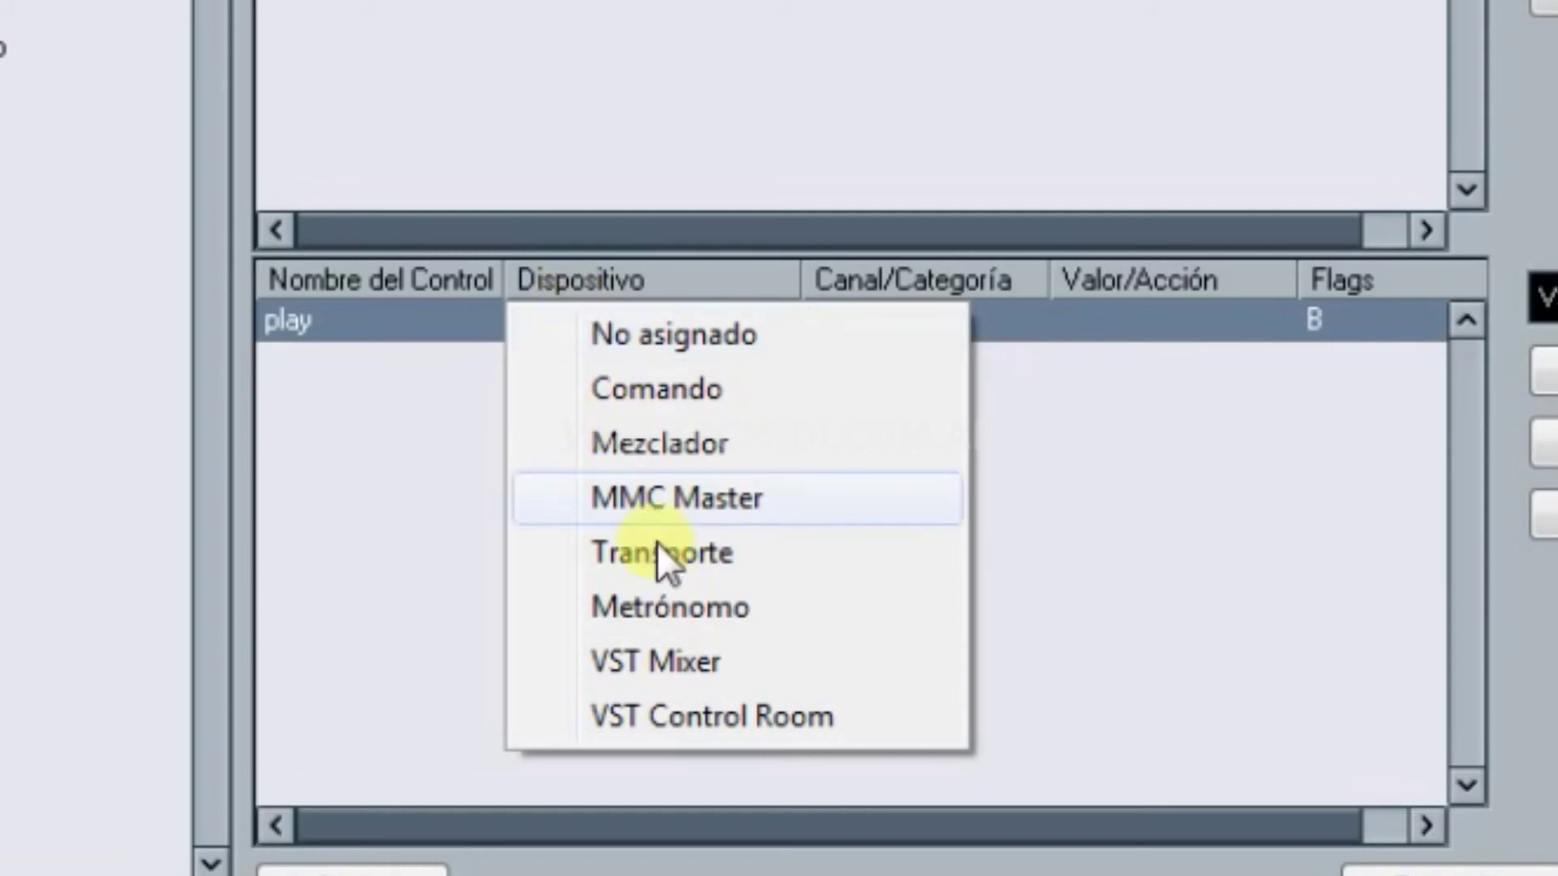
click(624, 559)
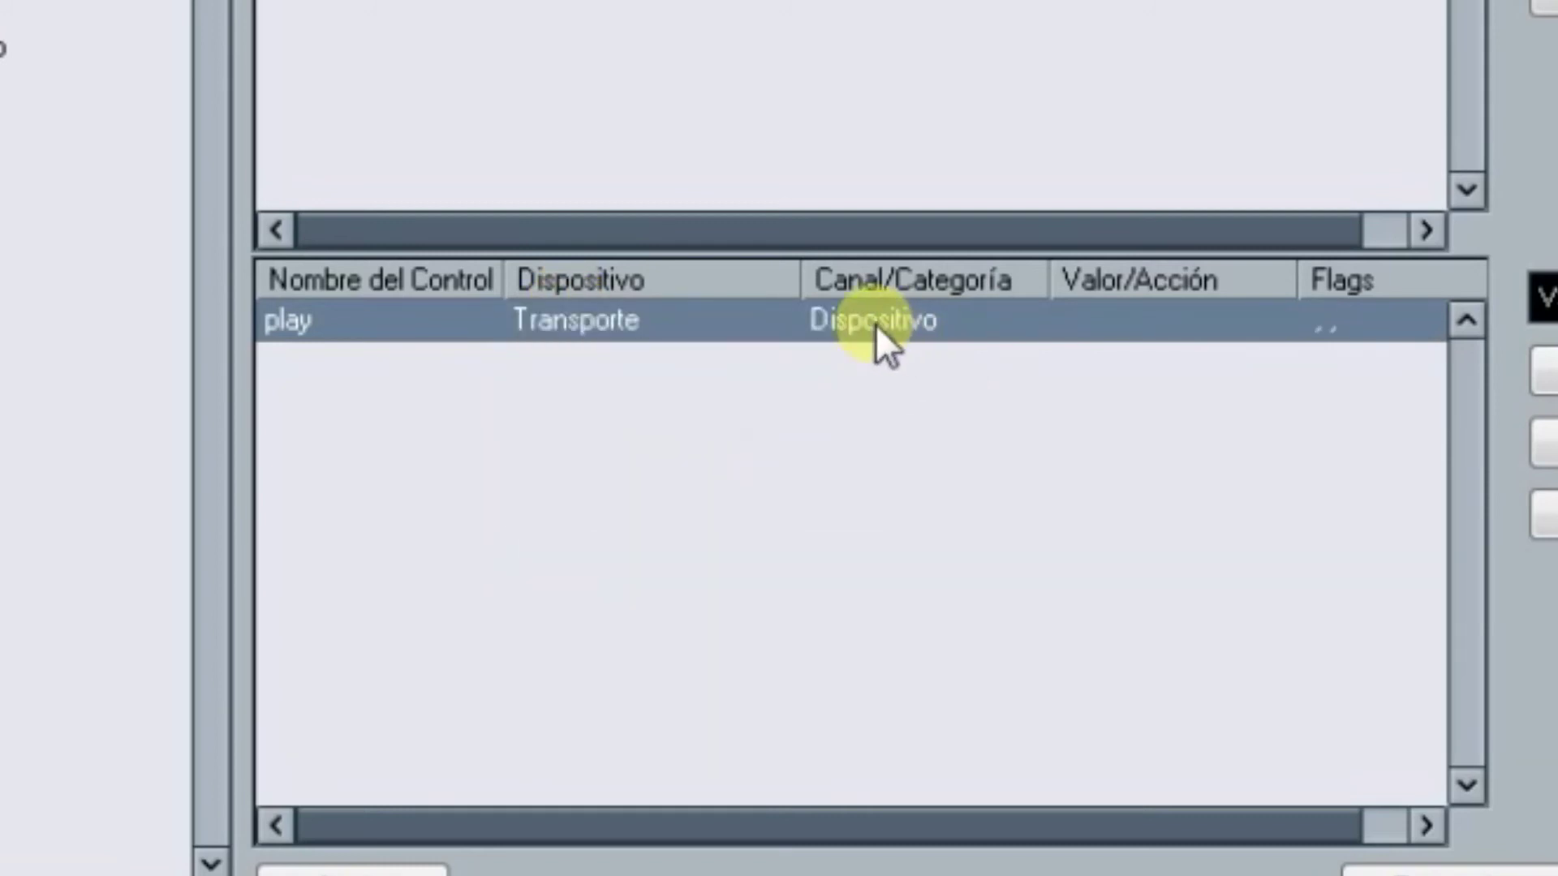
click(875, 324)
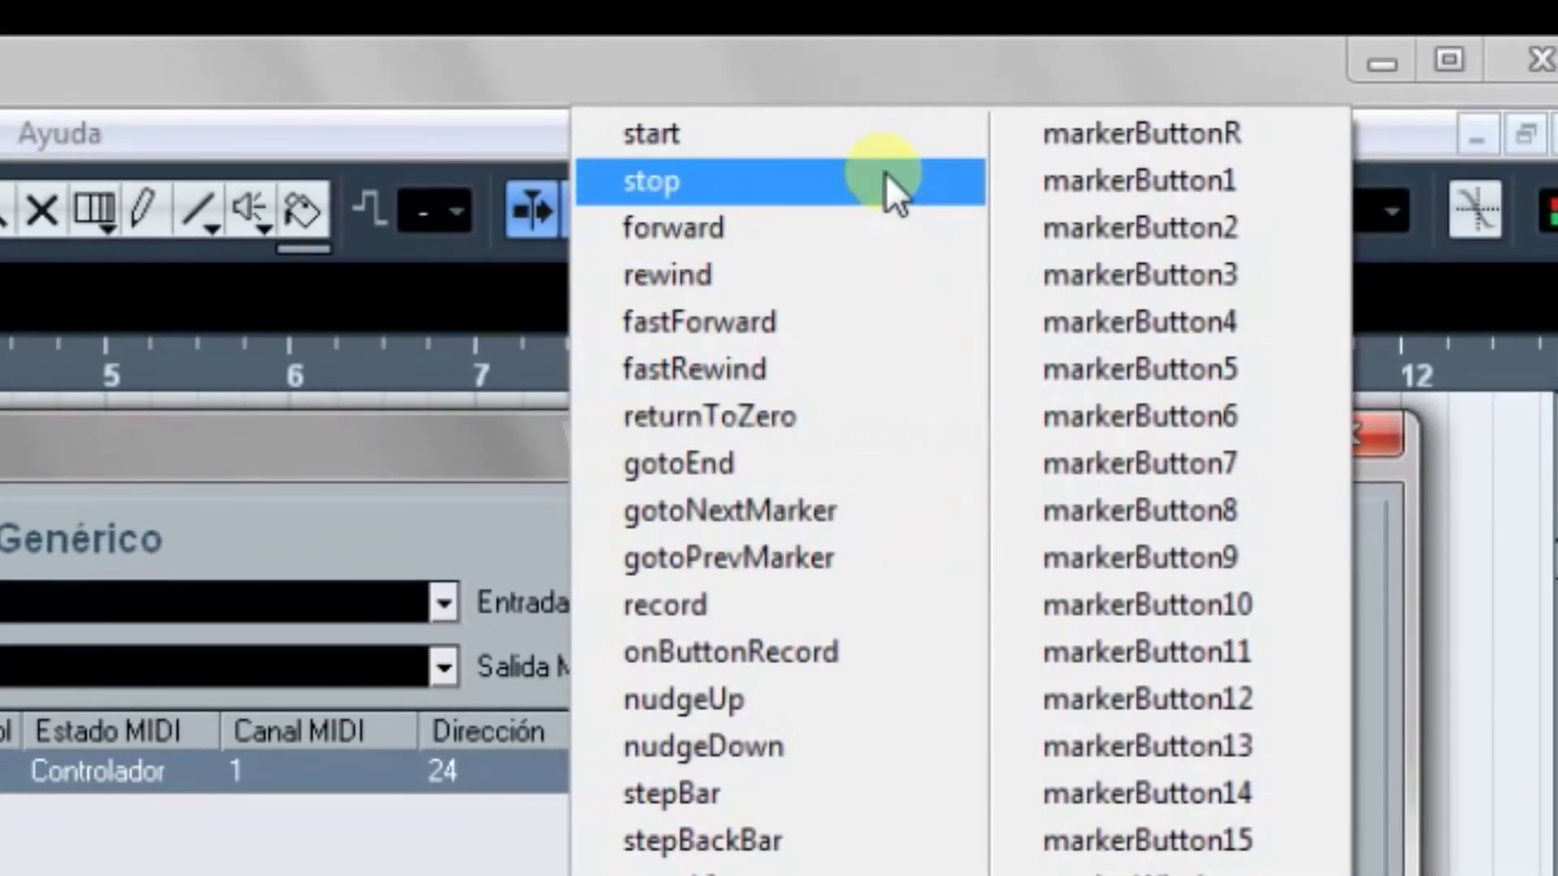
click(880, 133)
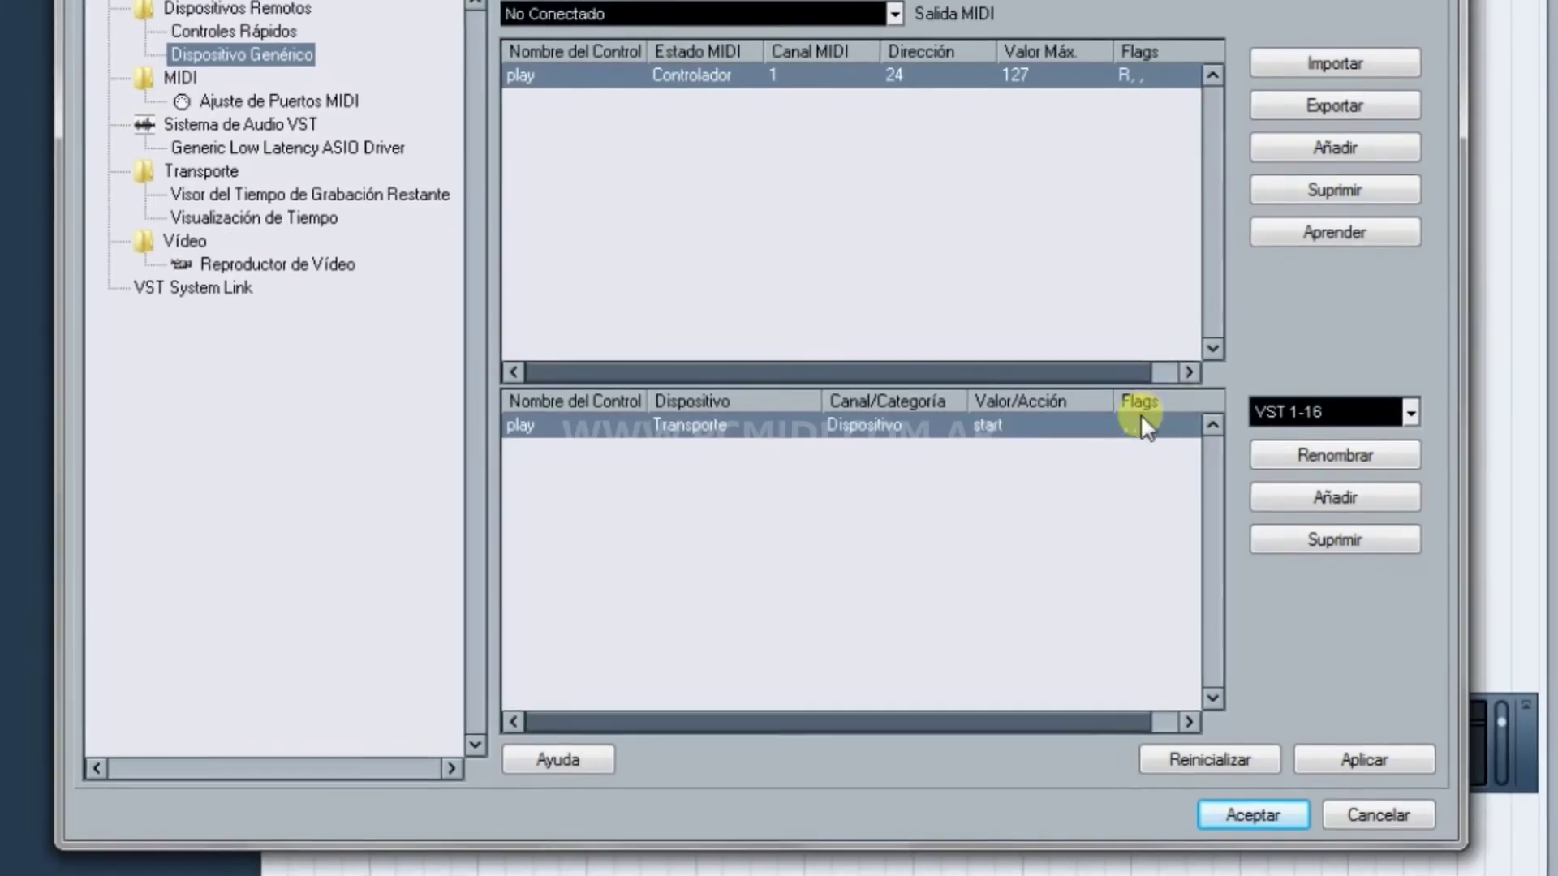
click(1132, 417)
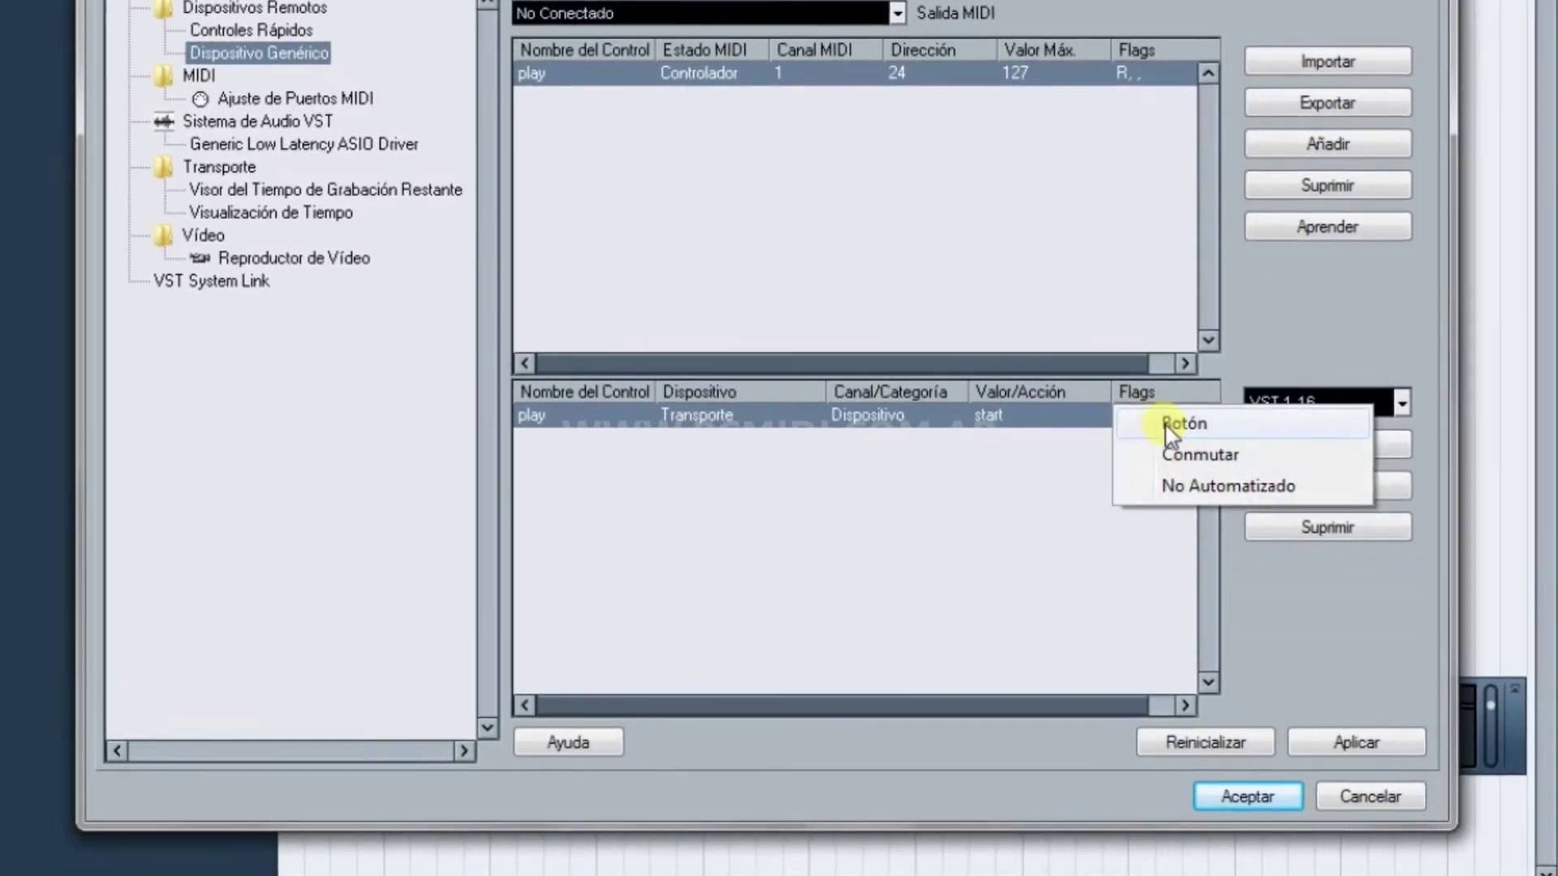
click(1166, 428)
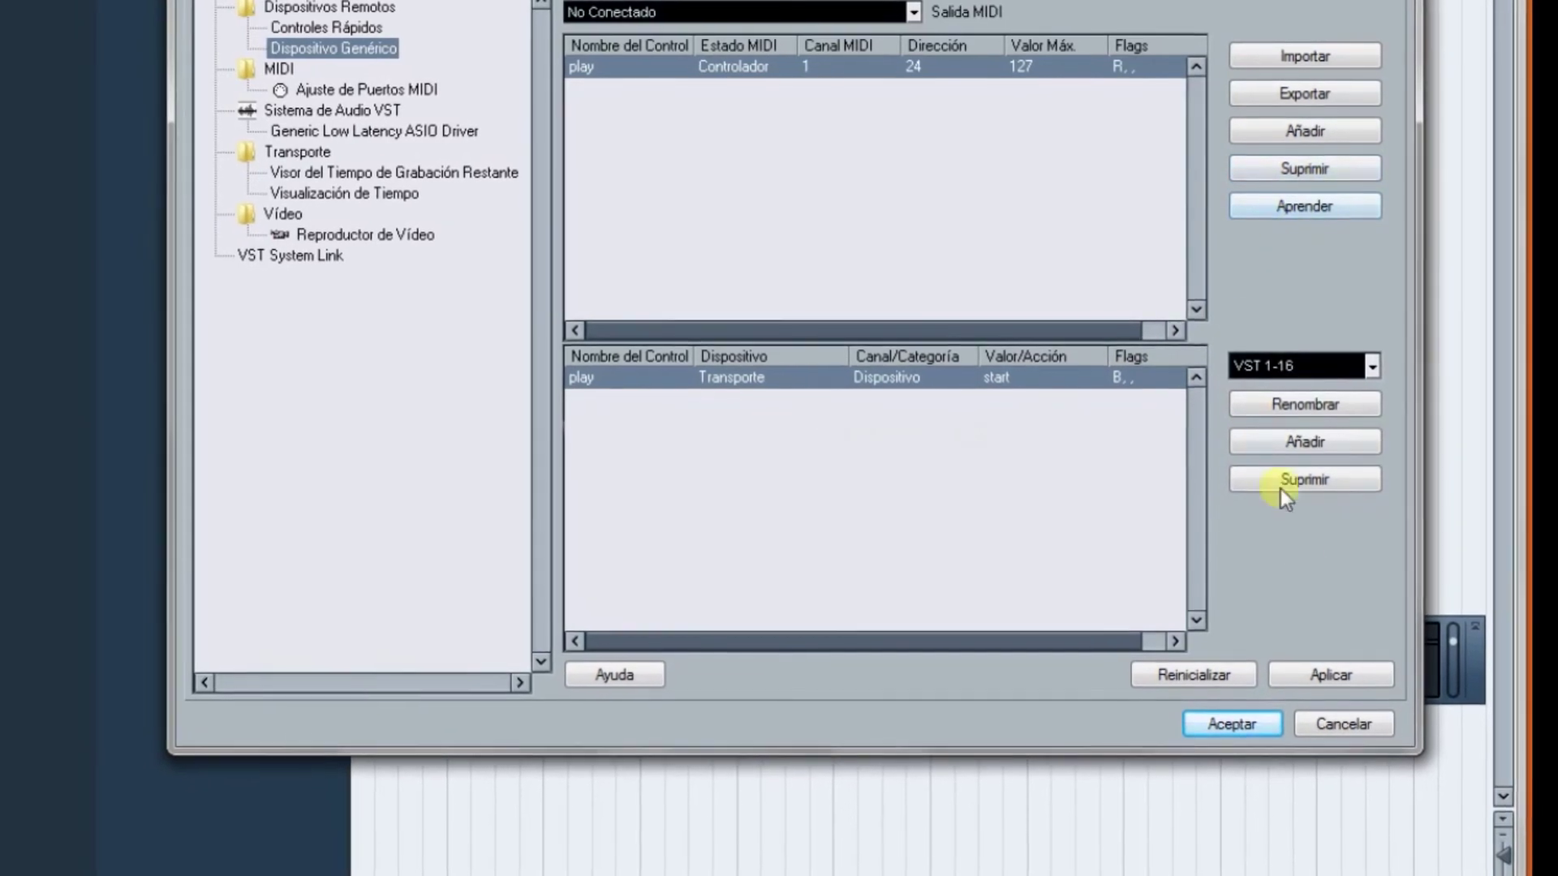
Apply the generic device settings and accept the device configuration.
click(1321, 683)
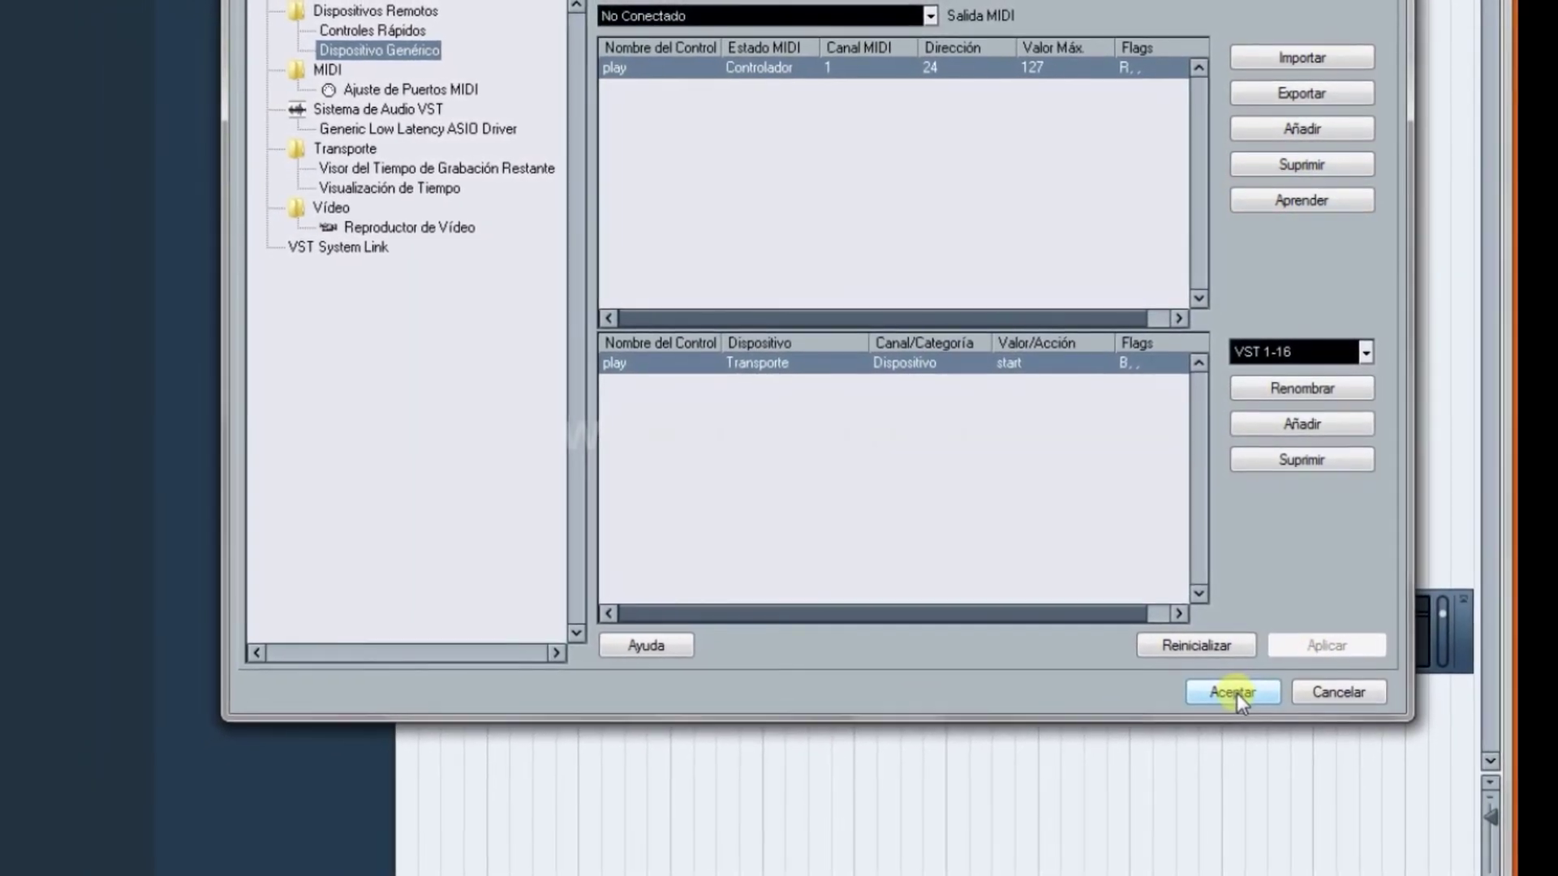
click(1233, 695)
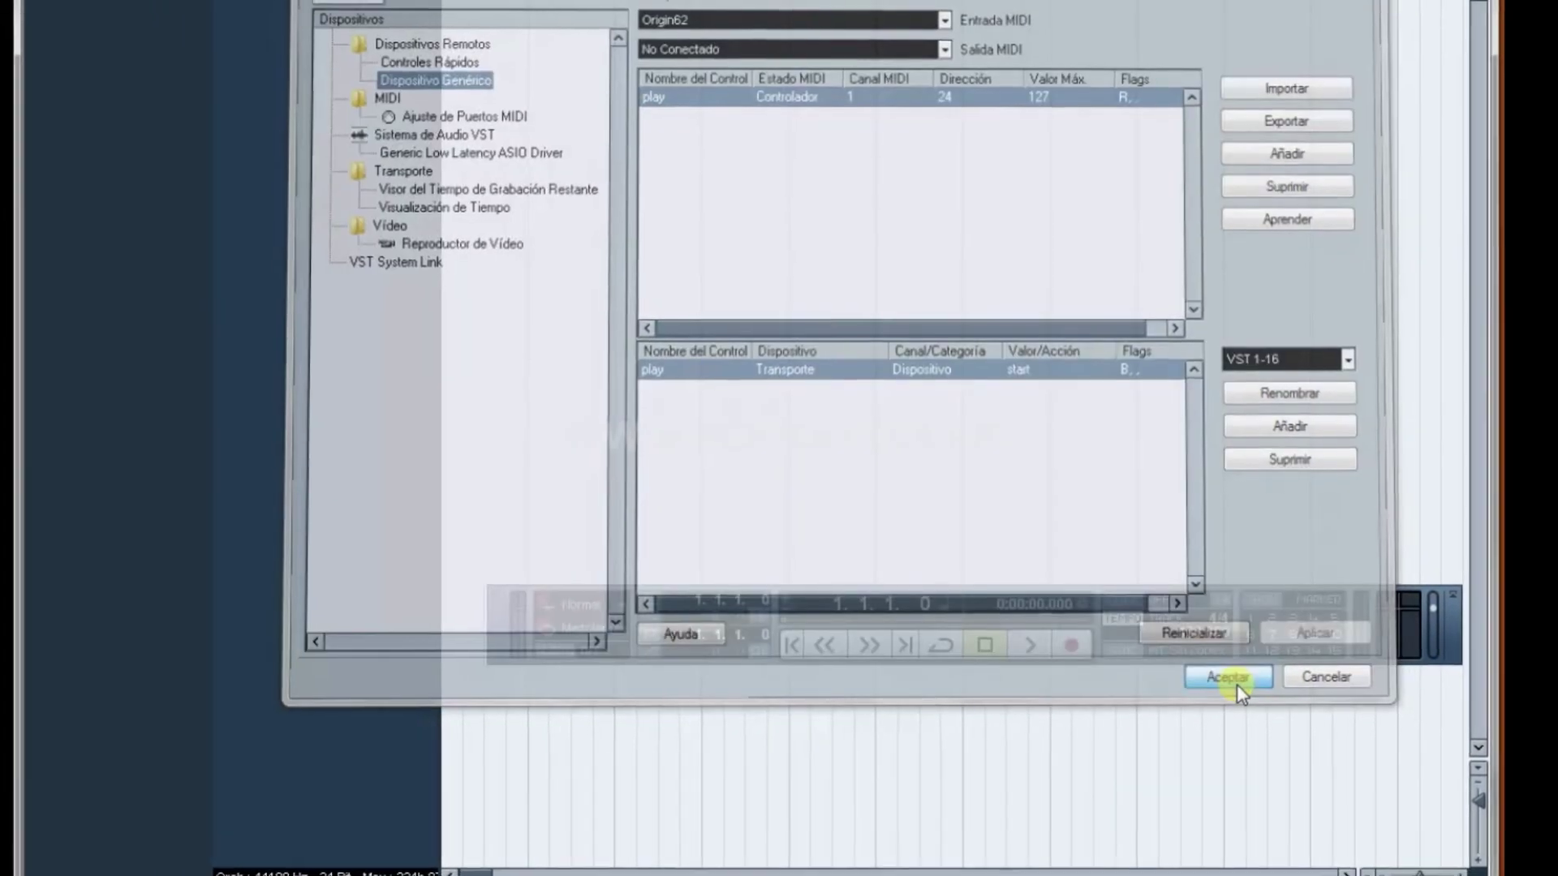
click(1233, 680)
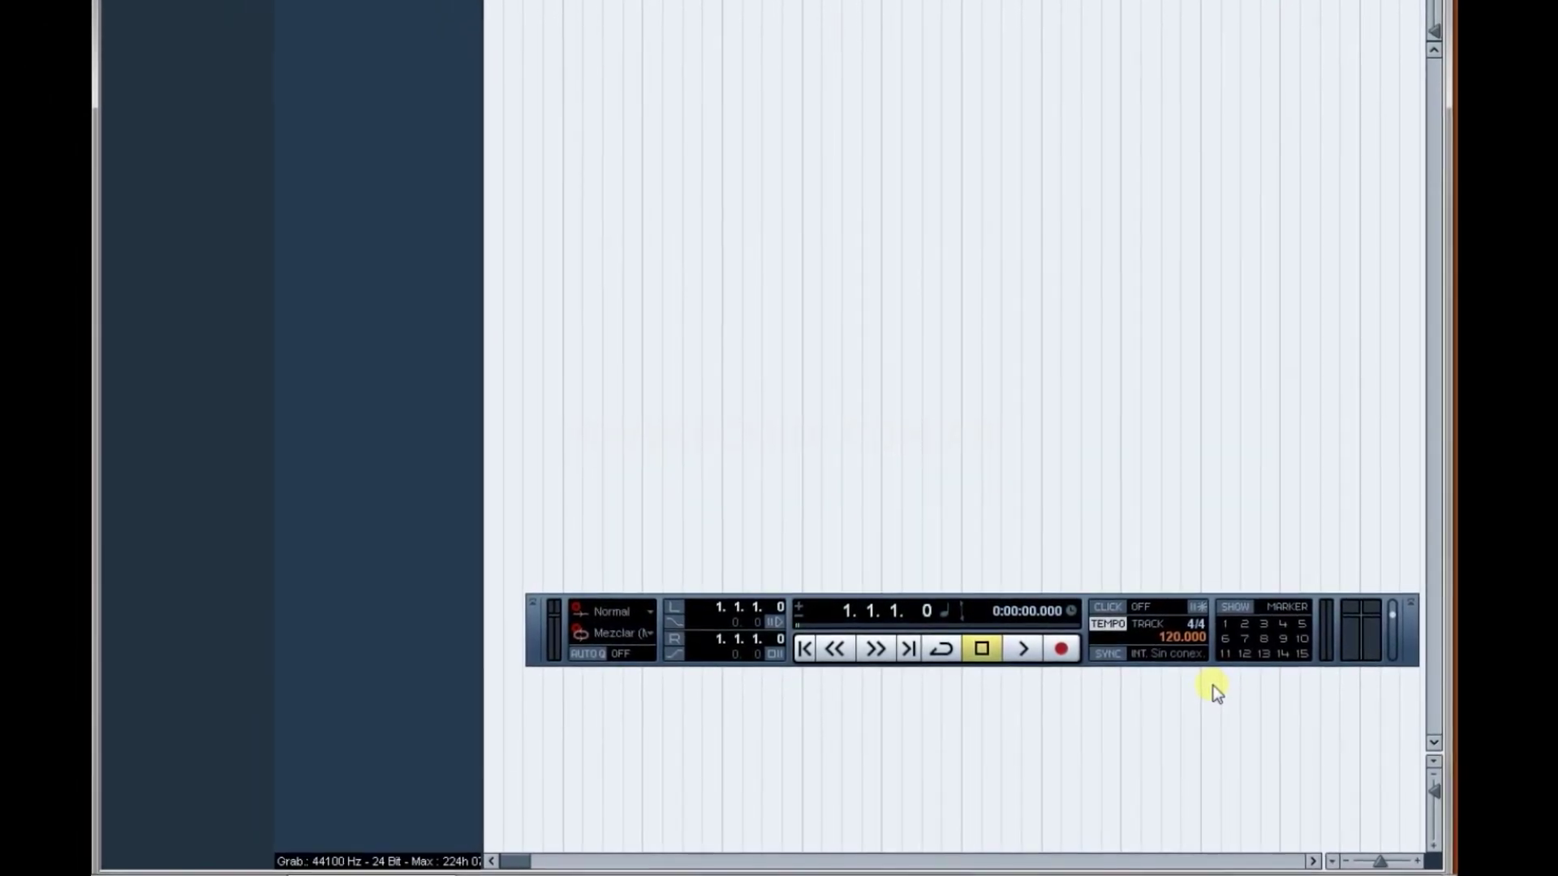
Test the transport by starting playback, stopping it and returning to the project start.
key(space)
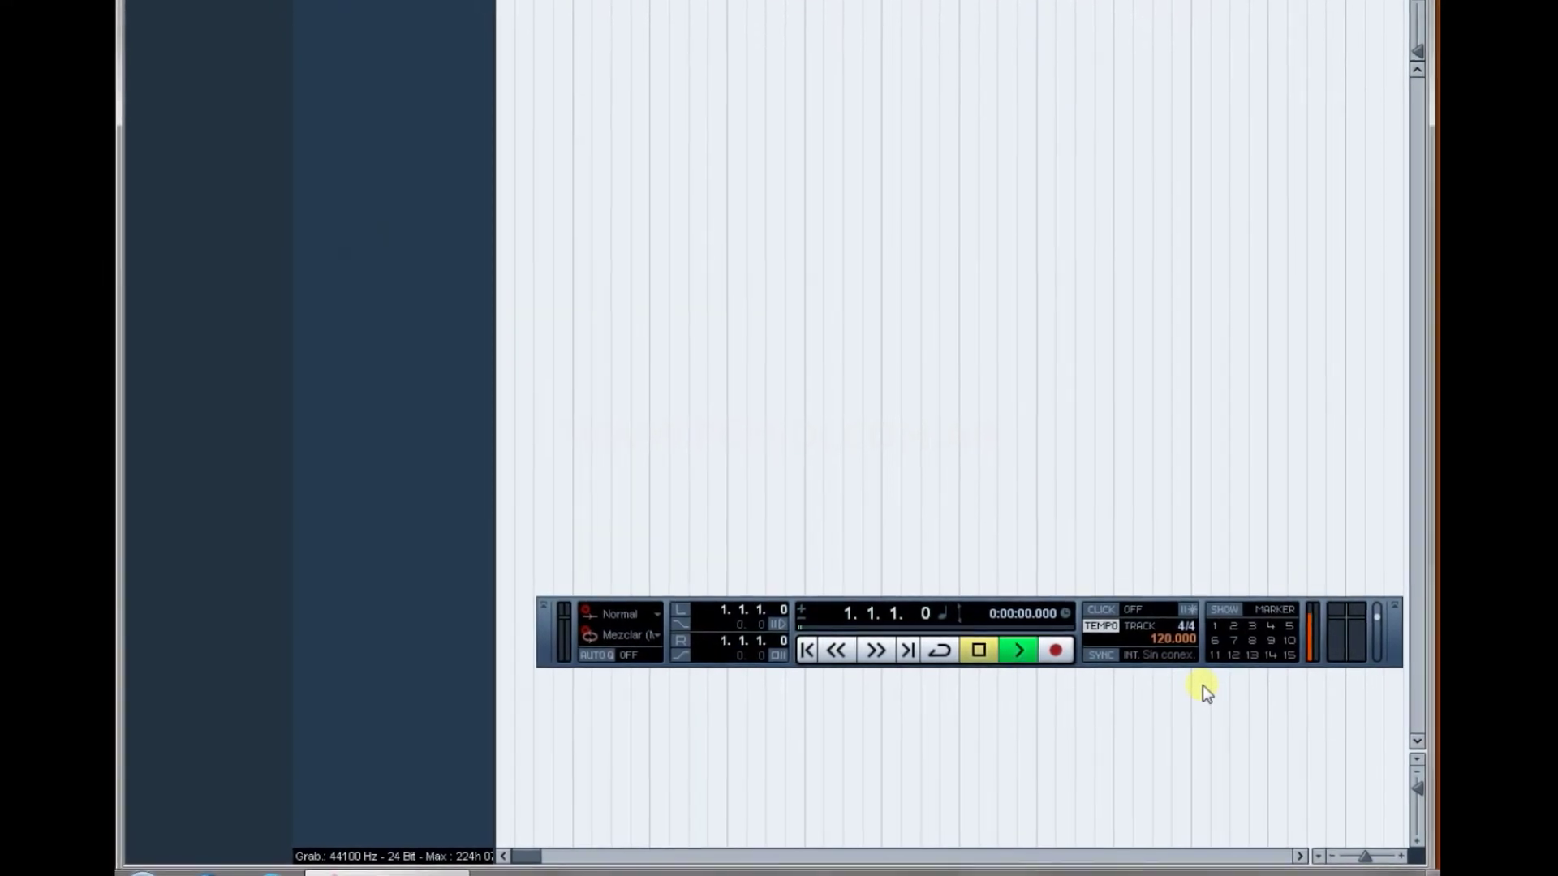
click(1055, 650)
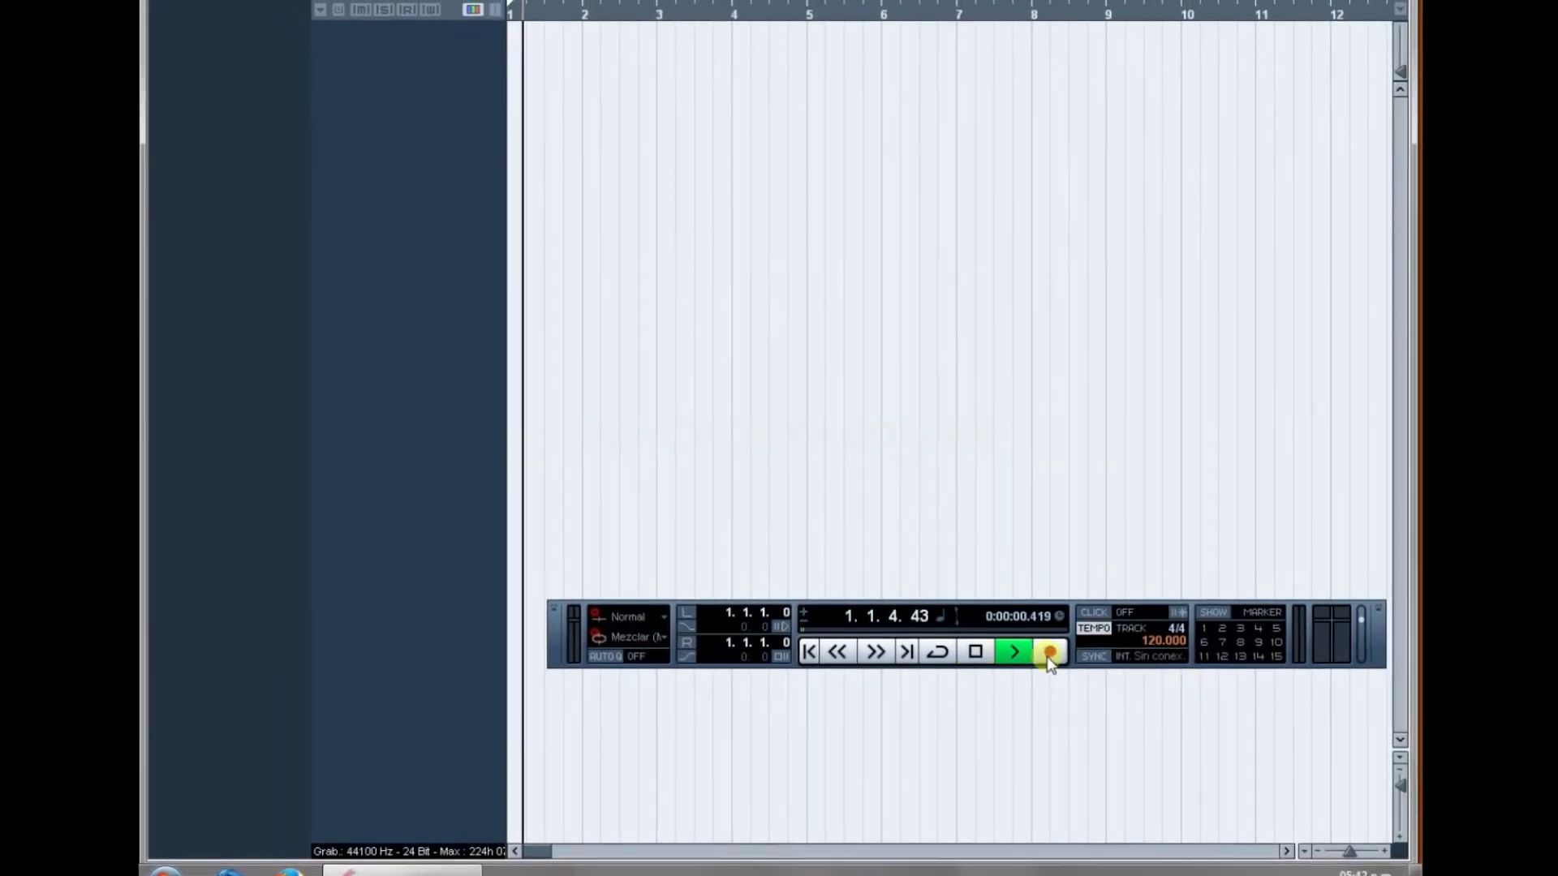
click(977, 653)
click(973, 653)
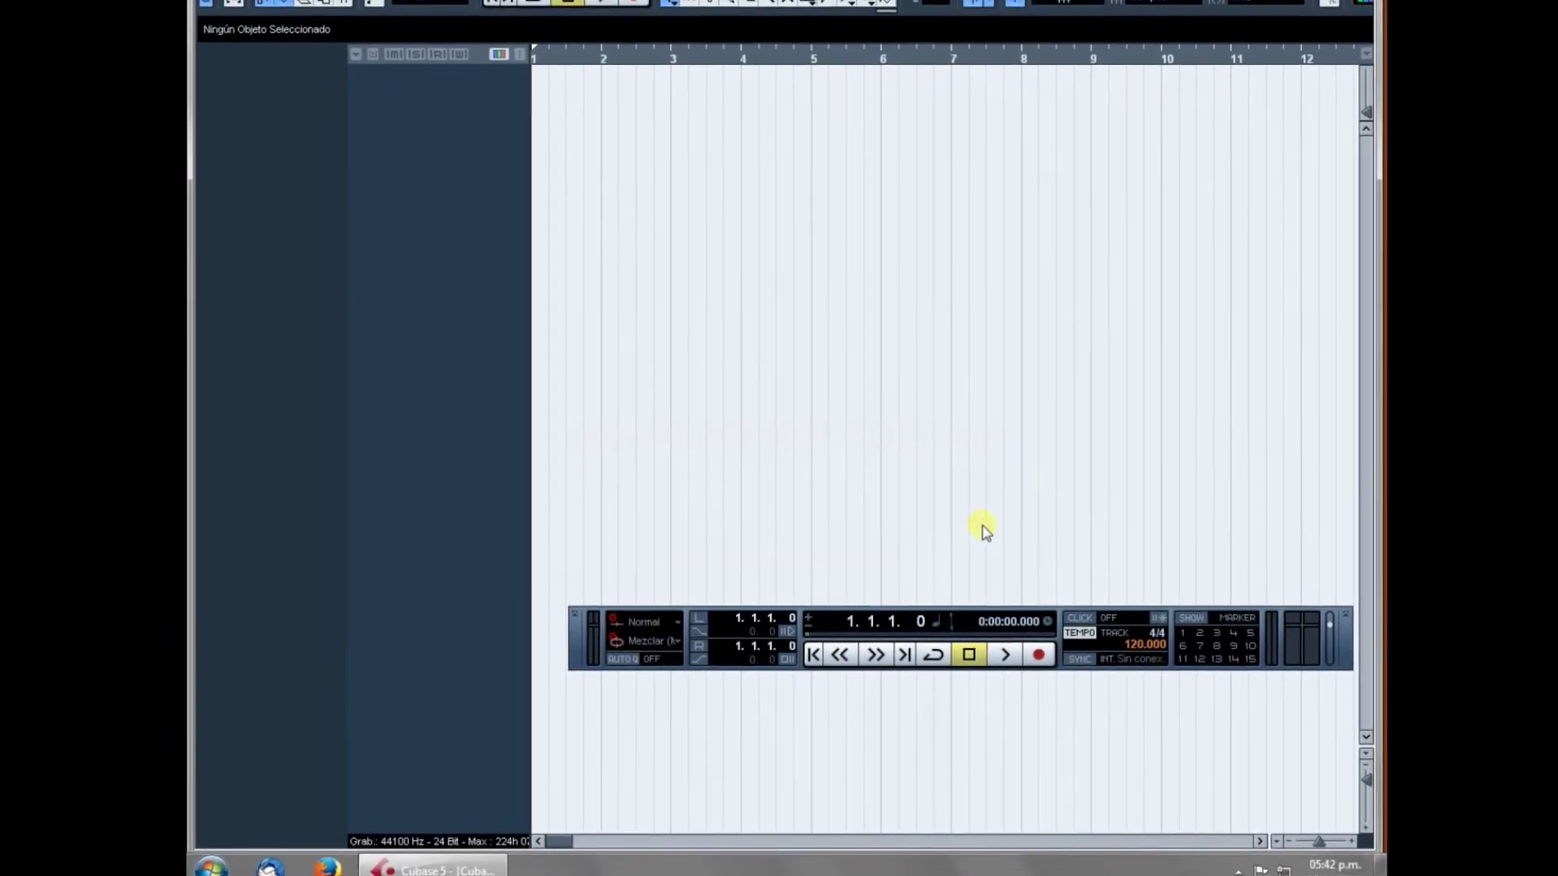